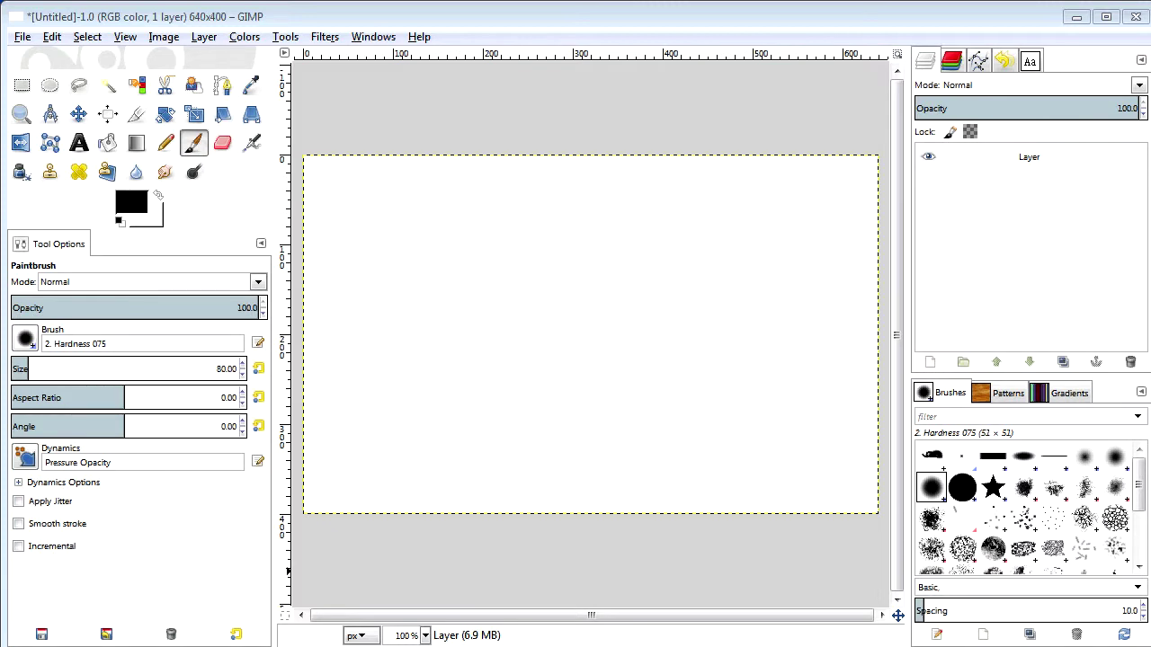
Step: Paint a soft black 80-size dab at the canvas centre, then undo it
{"action": "left_click", "coordinate": [598, 306]}
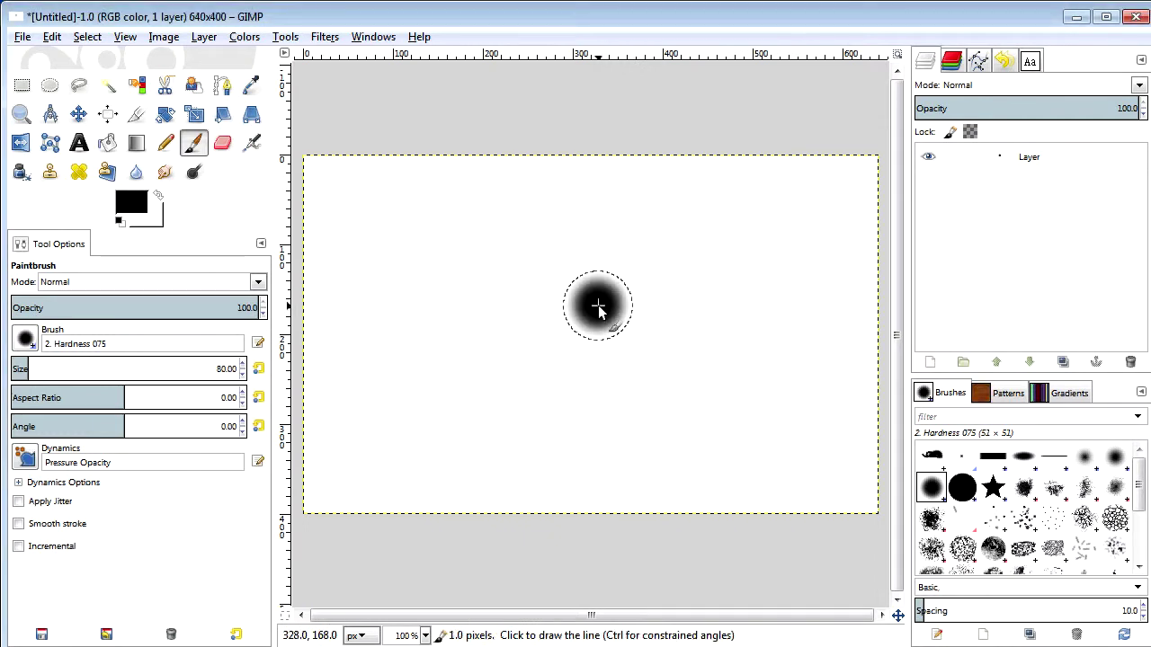
{"action": "key", "text": "ctrl"}
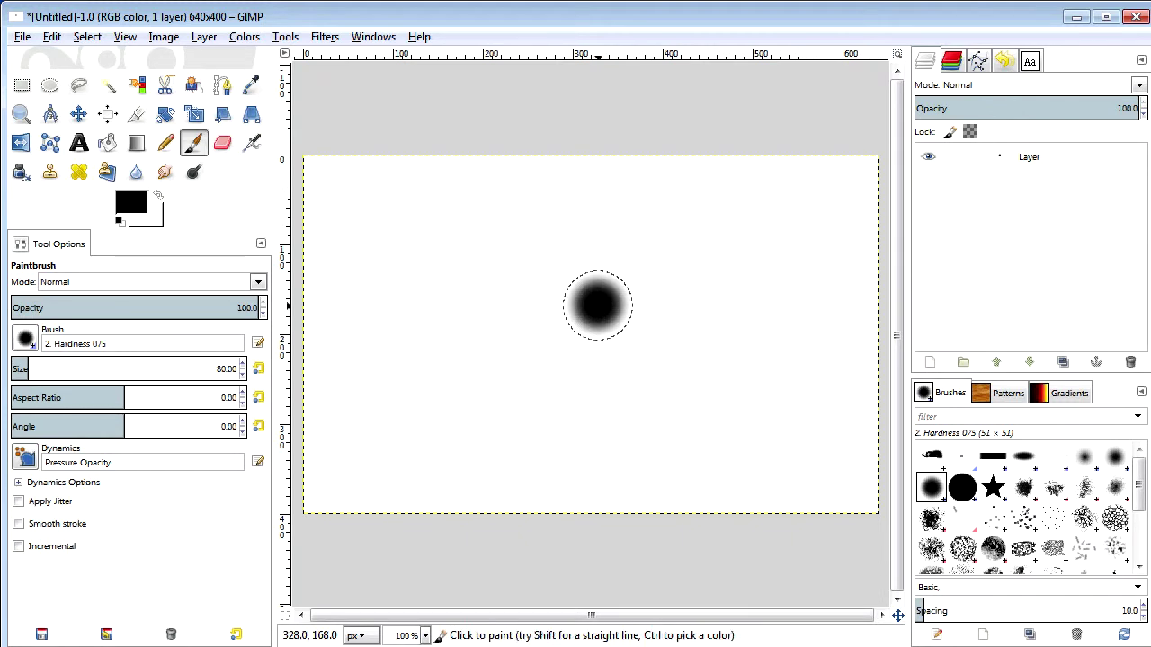
{"action": "key", "text": "ctrl+z"}
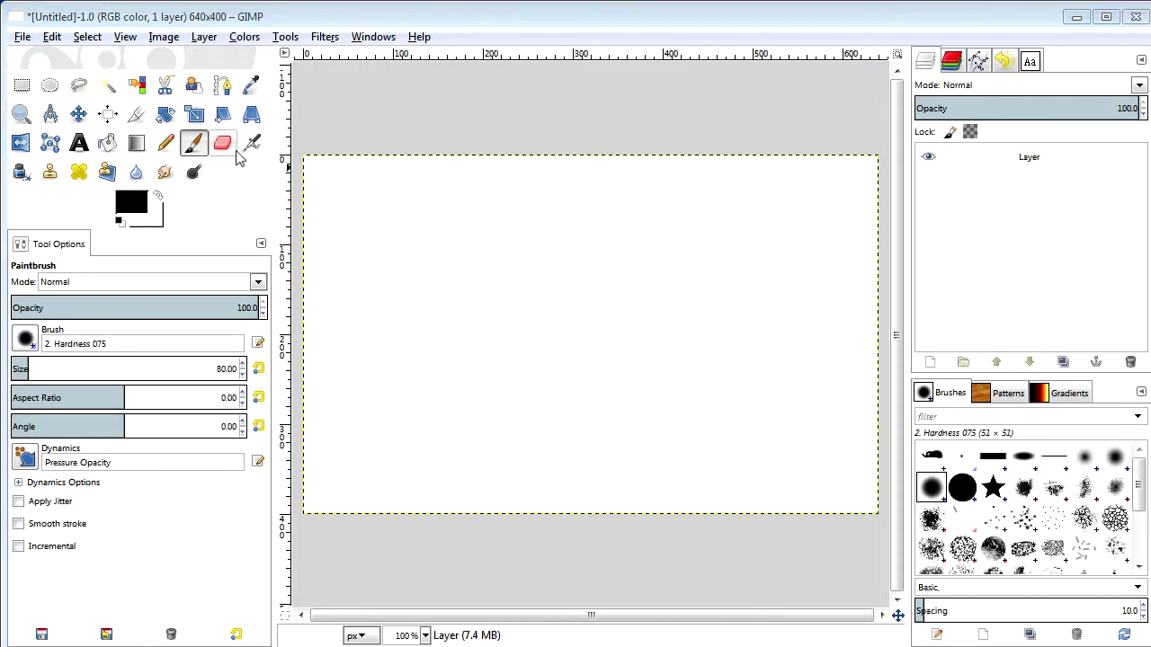
{"action": "left_click", "coordinate": [50, 38]}
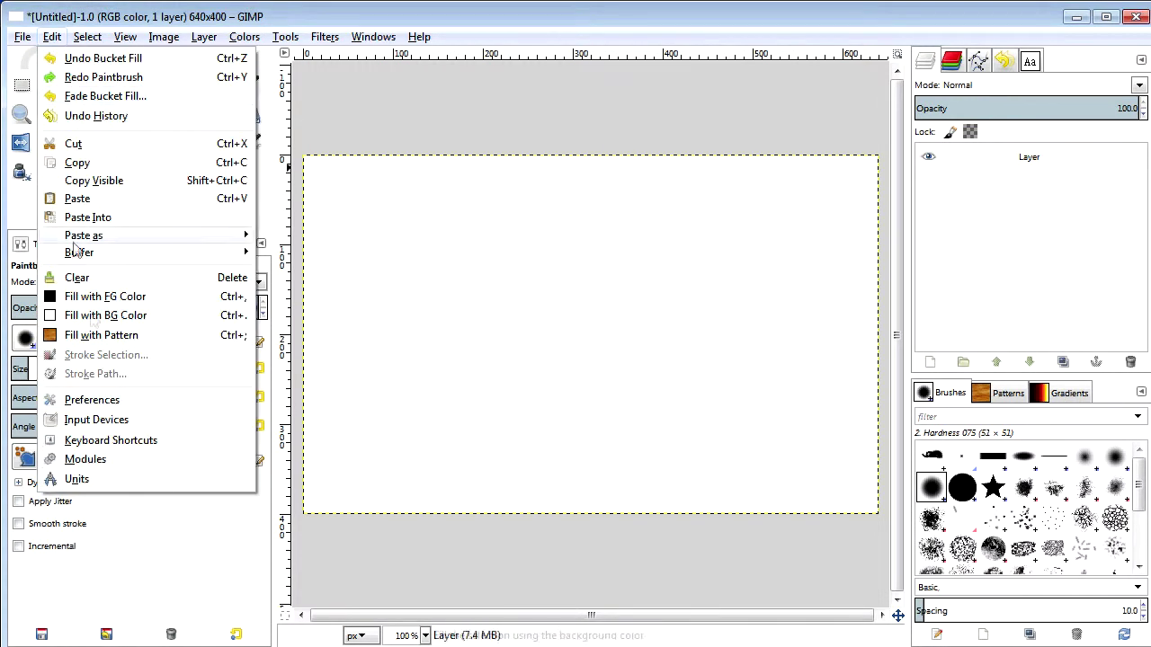
Step: In Preferences > Input Controllers, open Main Mouse Wheel and select Scroll Up (Shift+Alt)
{"action": "left_click", "coordinate": [93, 400]}
{"action": "left_click", "coordinate": [351, 404]}
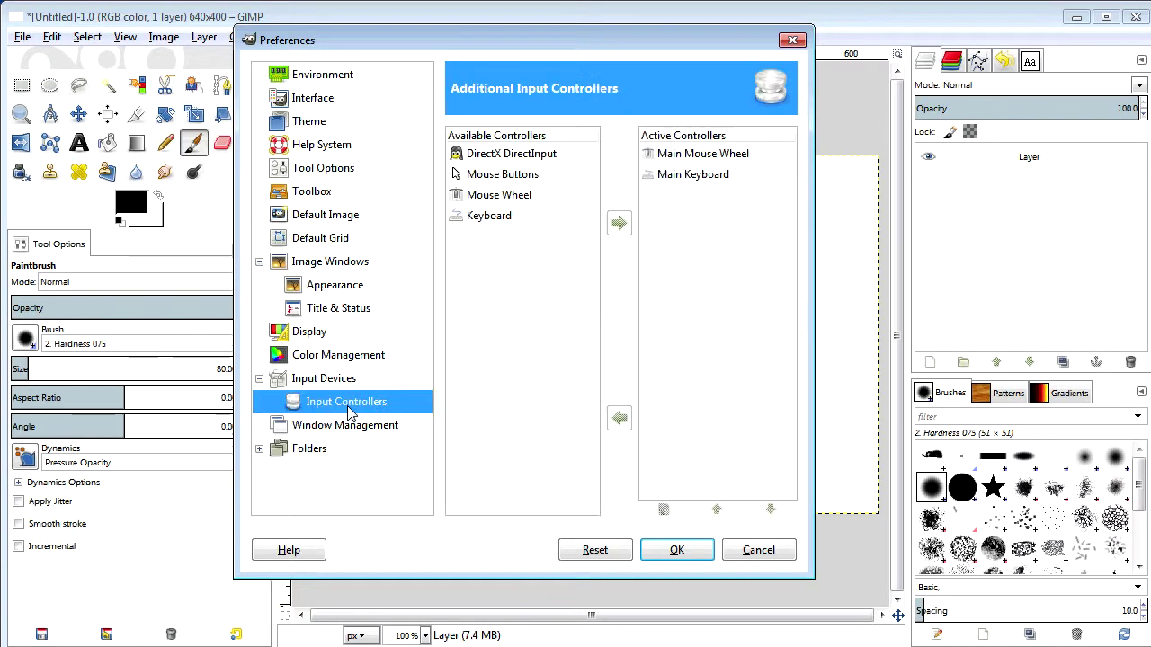
{"action": "left_click", "coordinate": [692, 159]}
{"action": "double_click", "coordinate": [692, 160]}
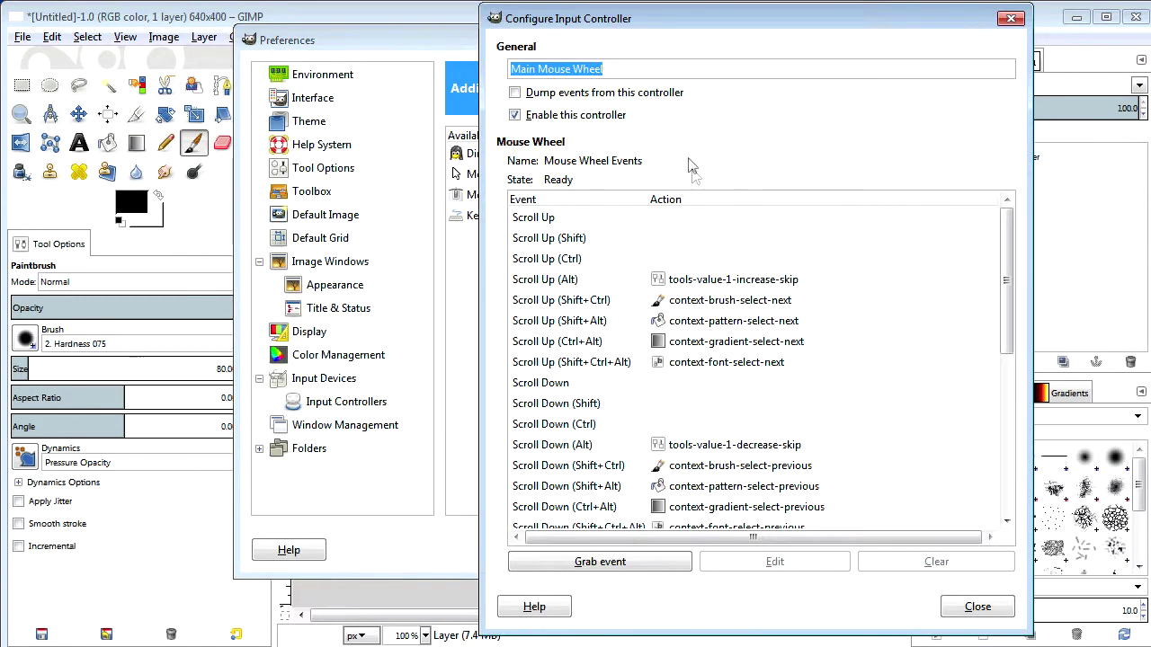
{"action": "left_click", "coordinate": [599, 328]}
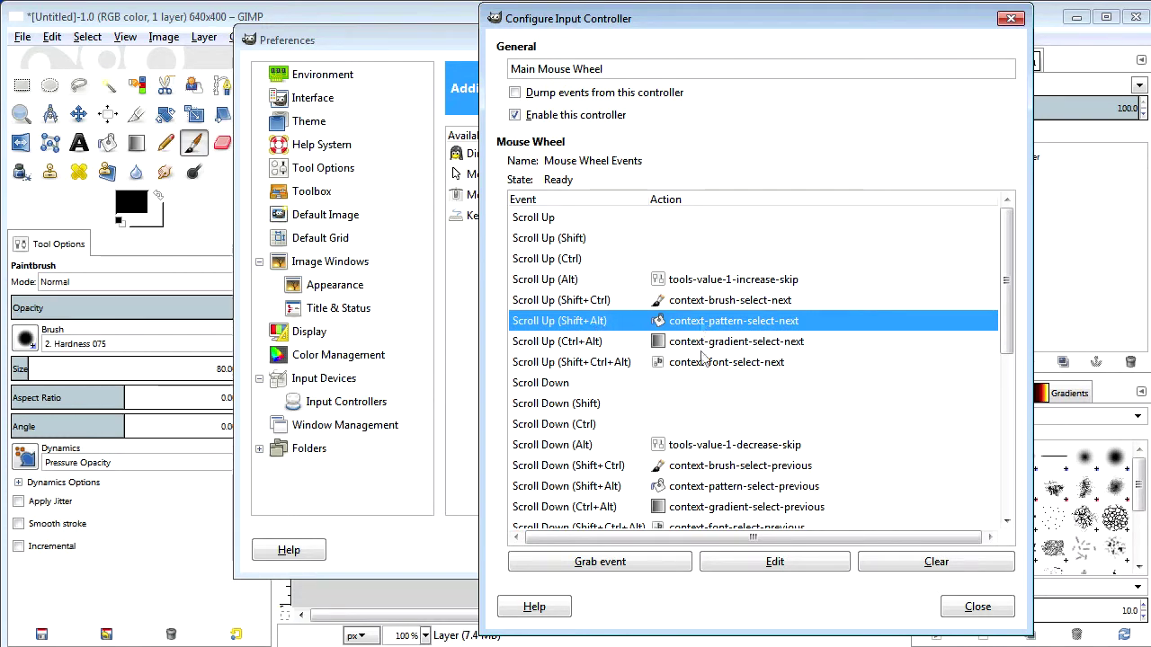
Step: Bind Scroll Up (Shift+Alt) to Increase Brush Size More (tools-paint-brush-size-increase-skip)
{"action": "left_click", "coordinate": [795, 563]}
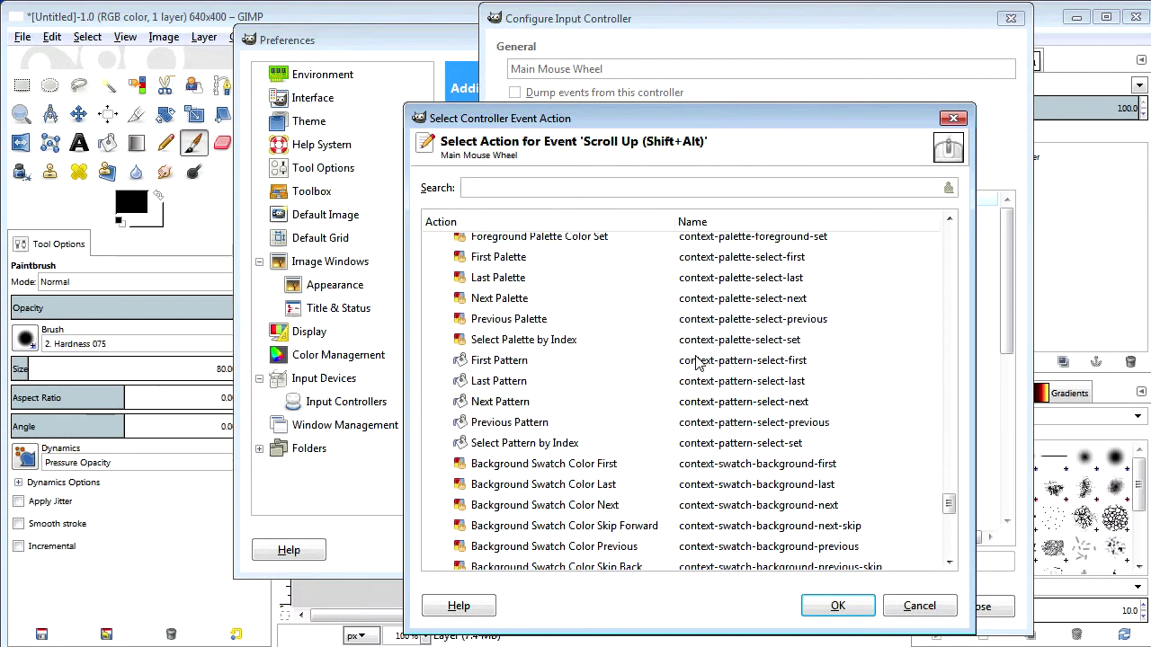
{"action": "type", "text": "tool"}
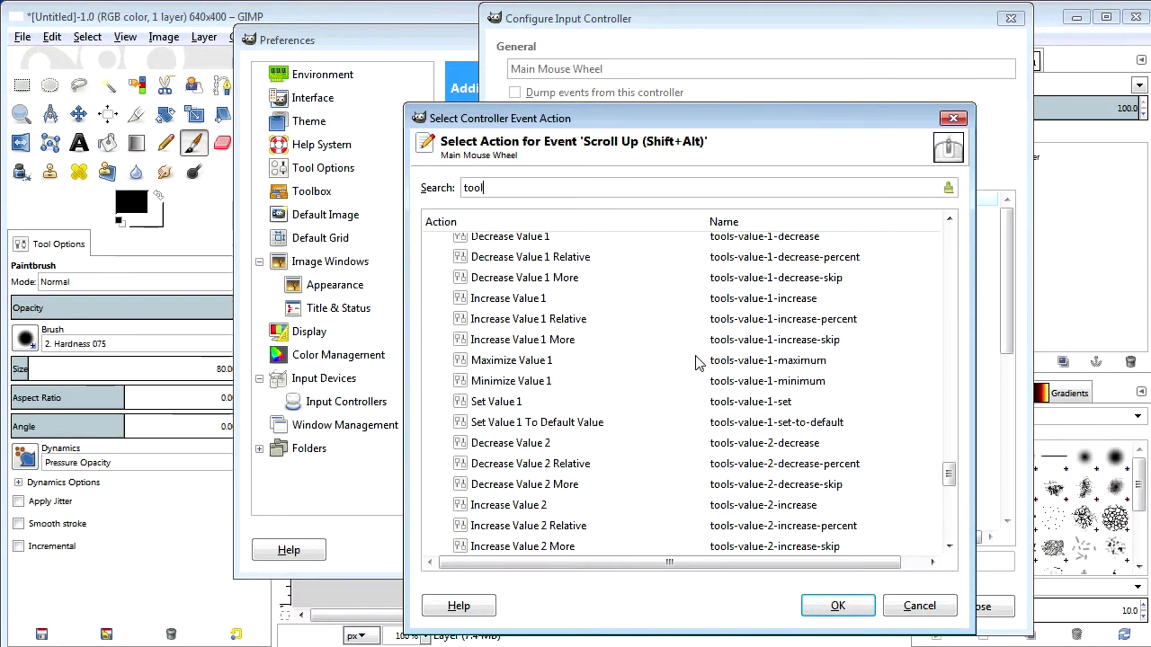
{"action": "type", "text": "s-paint-"}
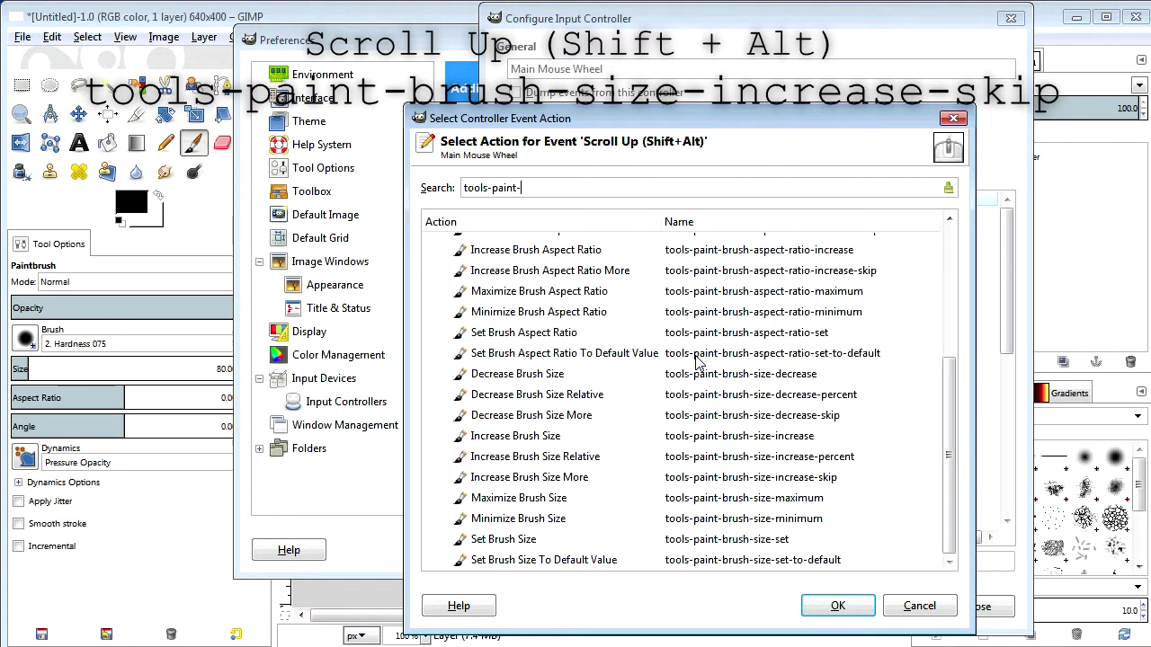
{"action": "type", "text": "brush-size-"}
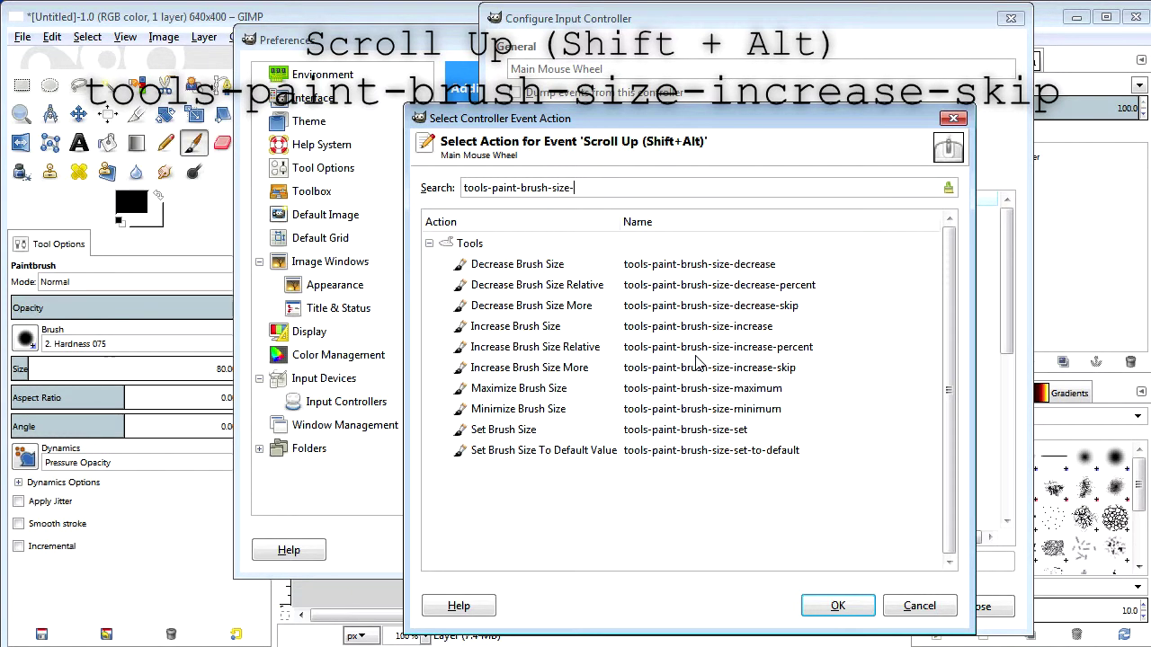
{"action": "type", "text": "increase"}
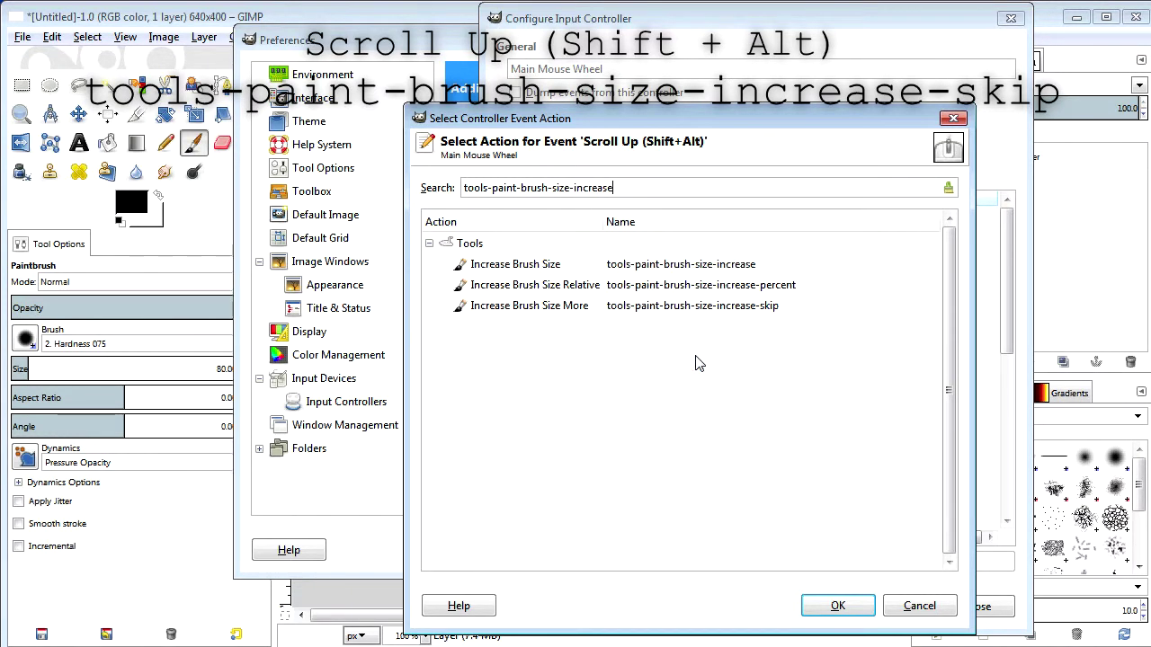
{"action": "left_click", "coordinate": [693, 315]}
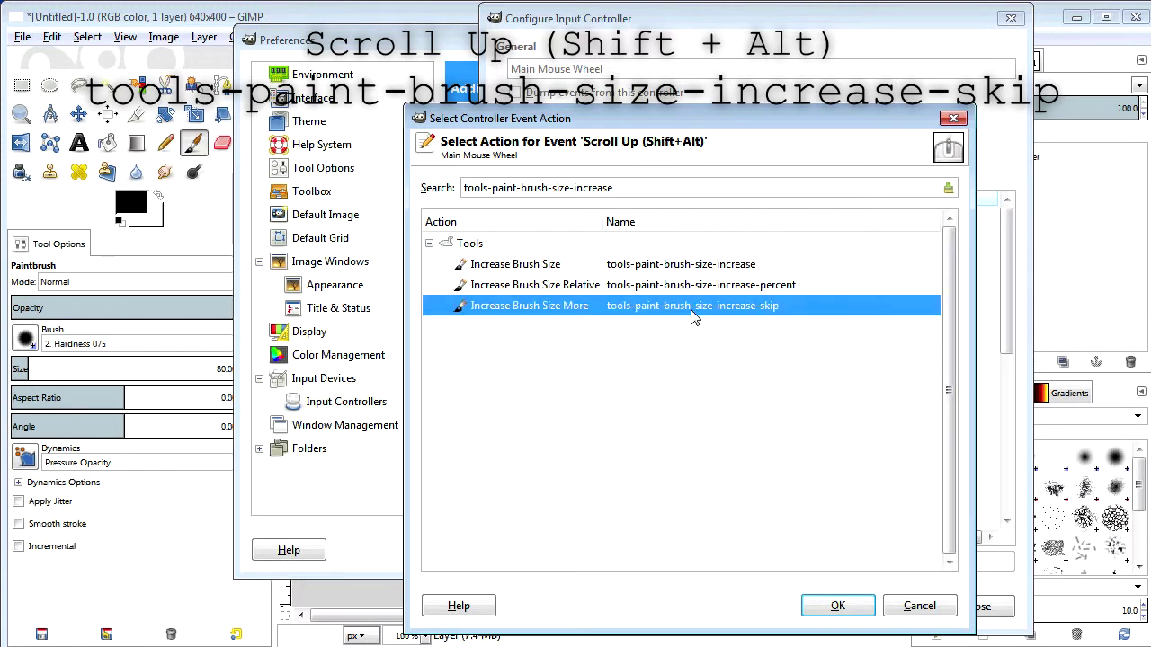
{"action": "left_click", "coordinate": [723, 266]}
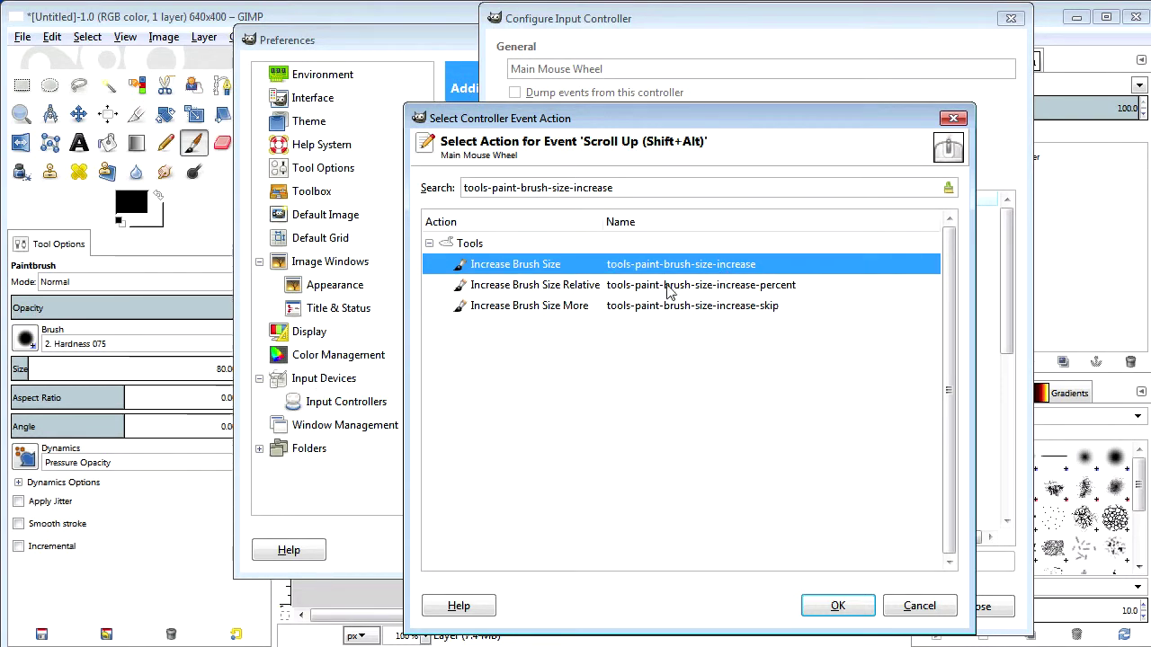
{"action": "left_click", "coordinate": [719, 306]}
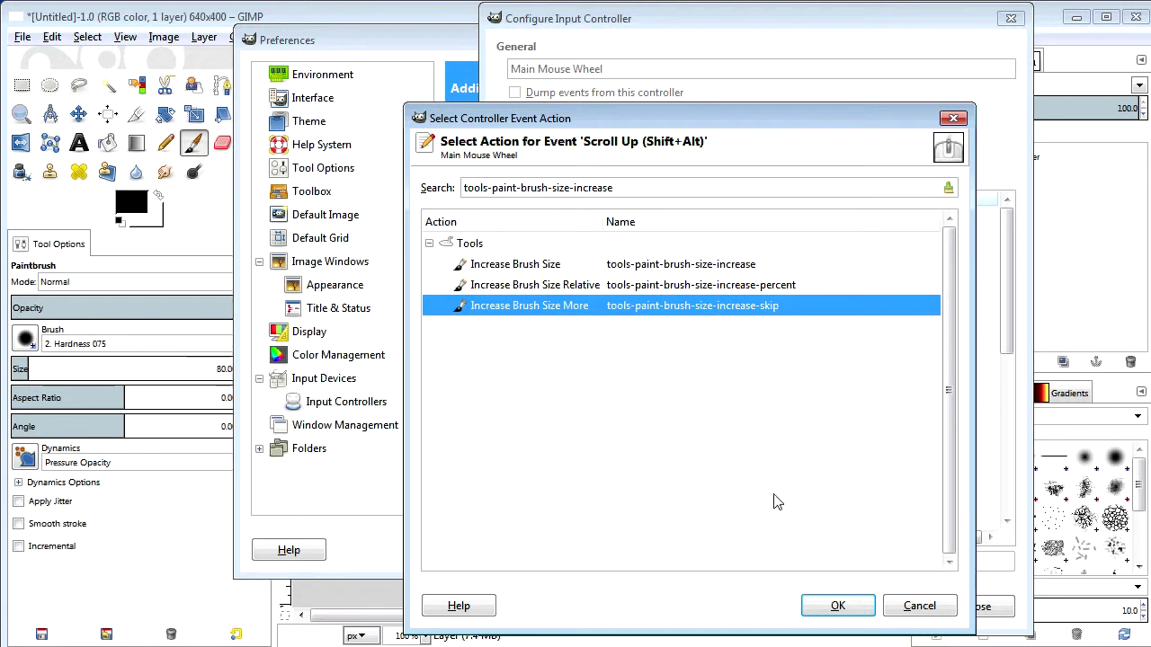
{"action": "left_click", "coordinate": [841, 608]}
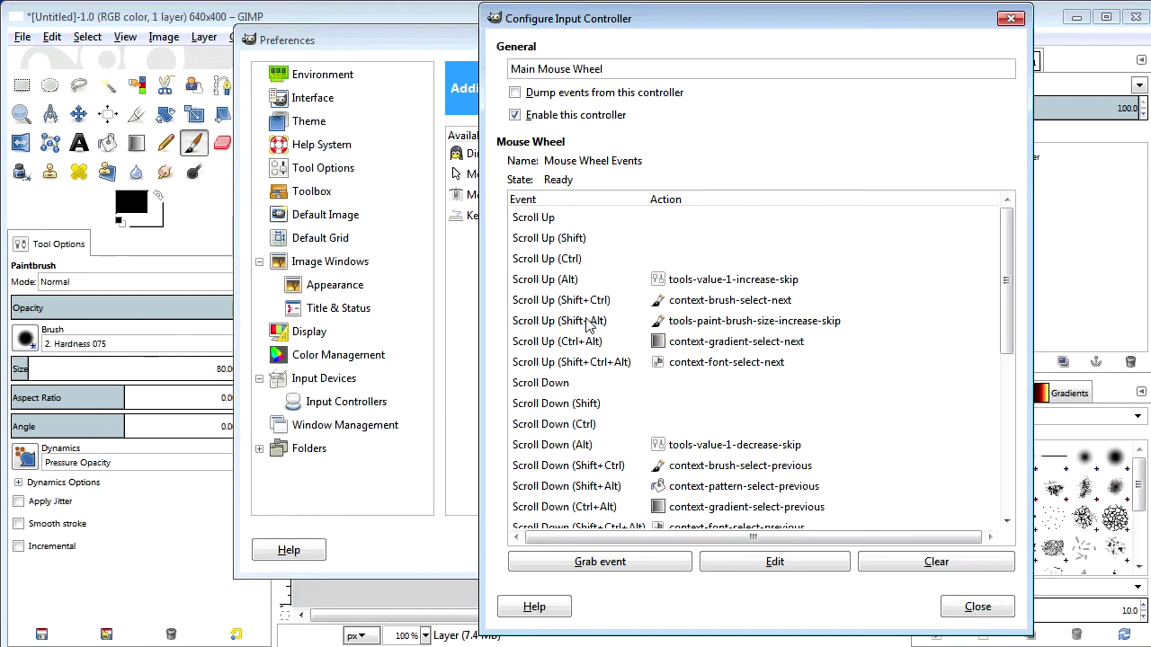
{"action": "left_click", "coordinate": [605, 490]}
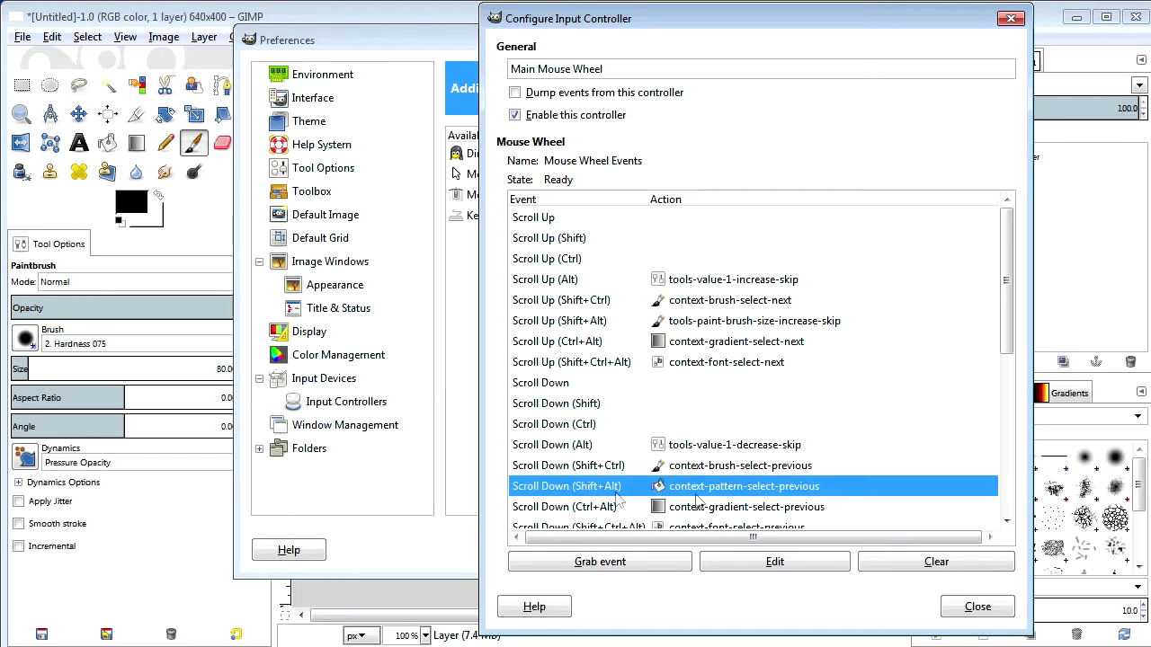
Step: Search 'tools-paint-brush-size-de' and assign Decrease Brush Size More to Scroll Down (Shift+Alt)
{"action": "left_click", "coordinate": [774, 562]}
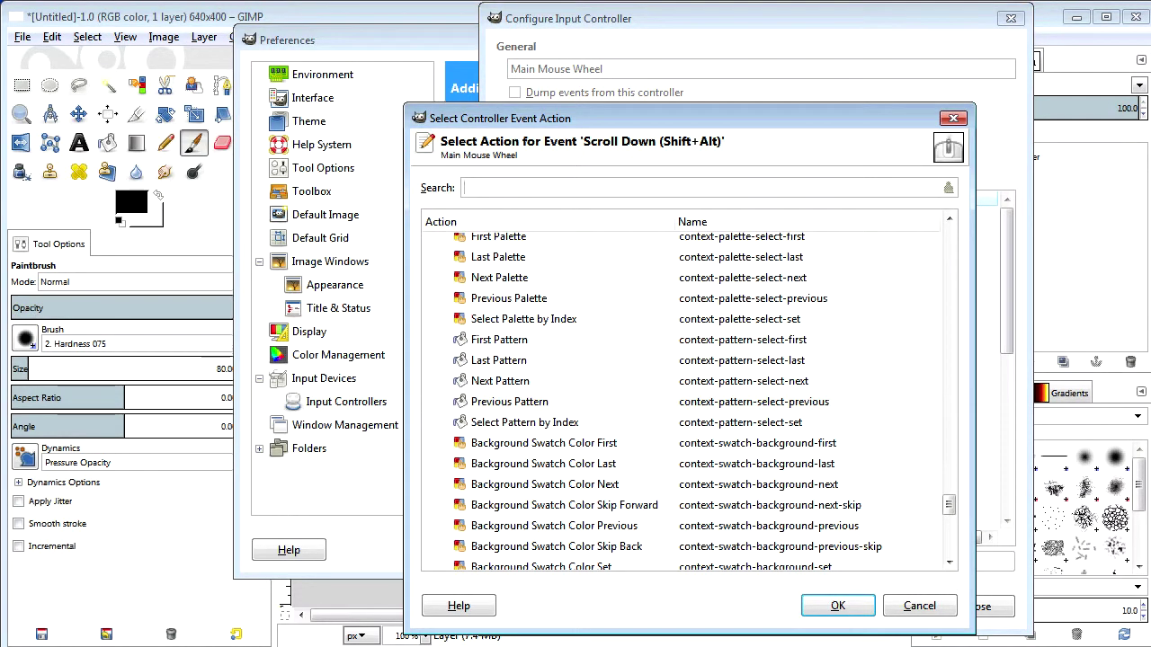
{"action": "type", "text": "tools-paint-brush-size-decrease"}
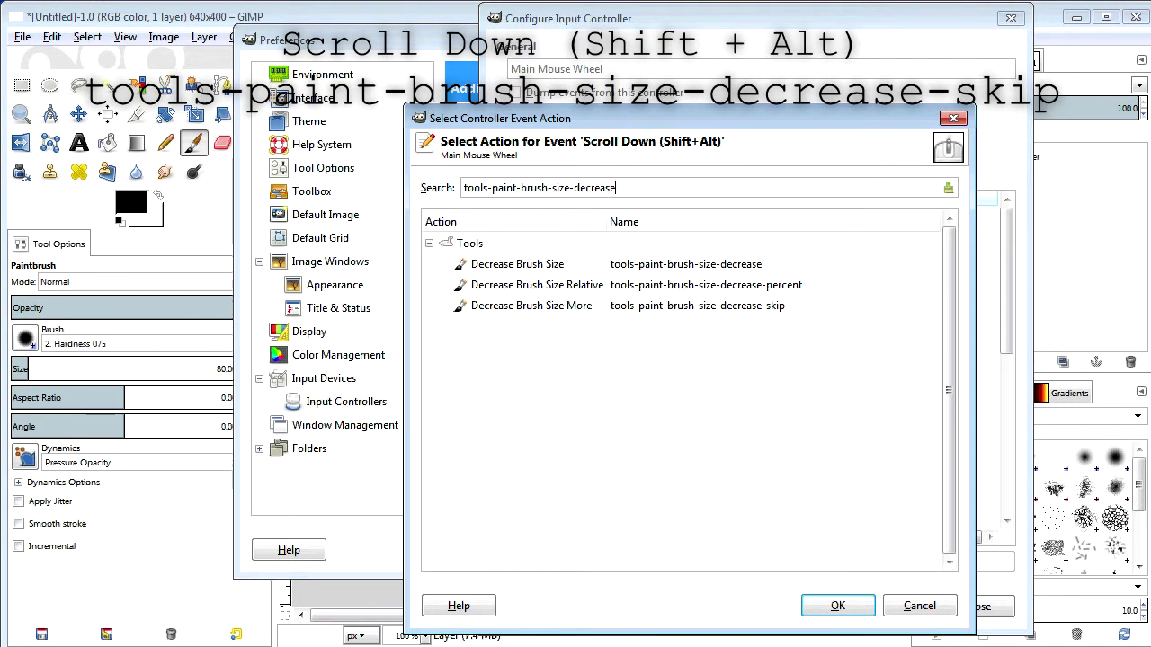
{"action": "left_click", "coordinate": [753, 310]}
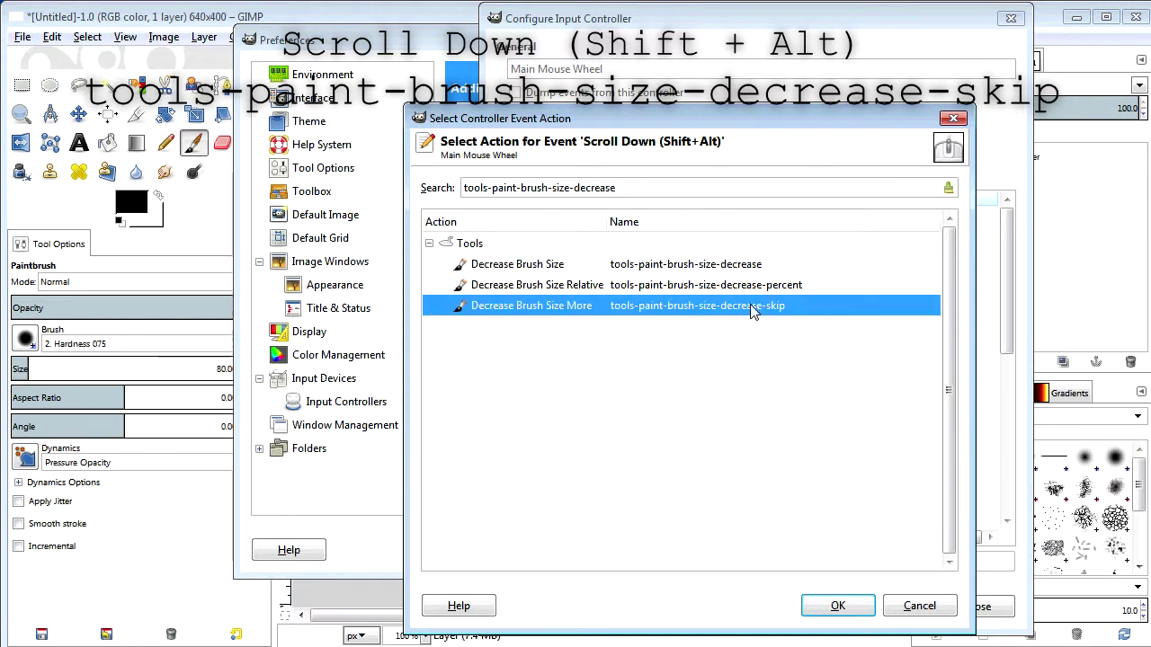
{"action": "left_click", "coordinate": [837, 605]}
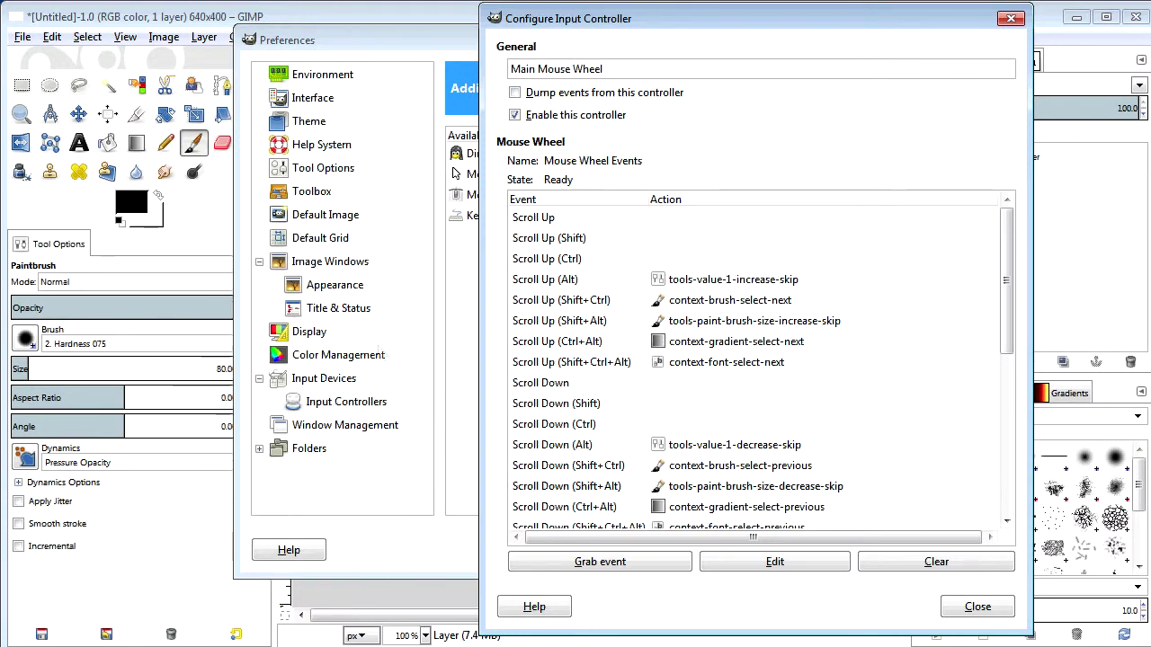
Step: Search 'context-opacity-increase' and bind More Opaque to the Scroll Up (Ctrl+Alt) event
{"action": "left_click", "coordinate": [676, 349]}
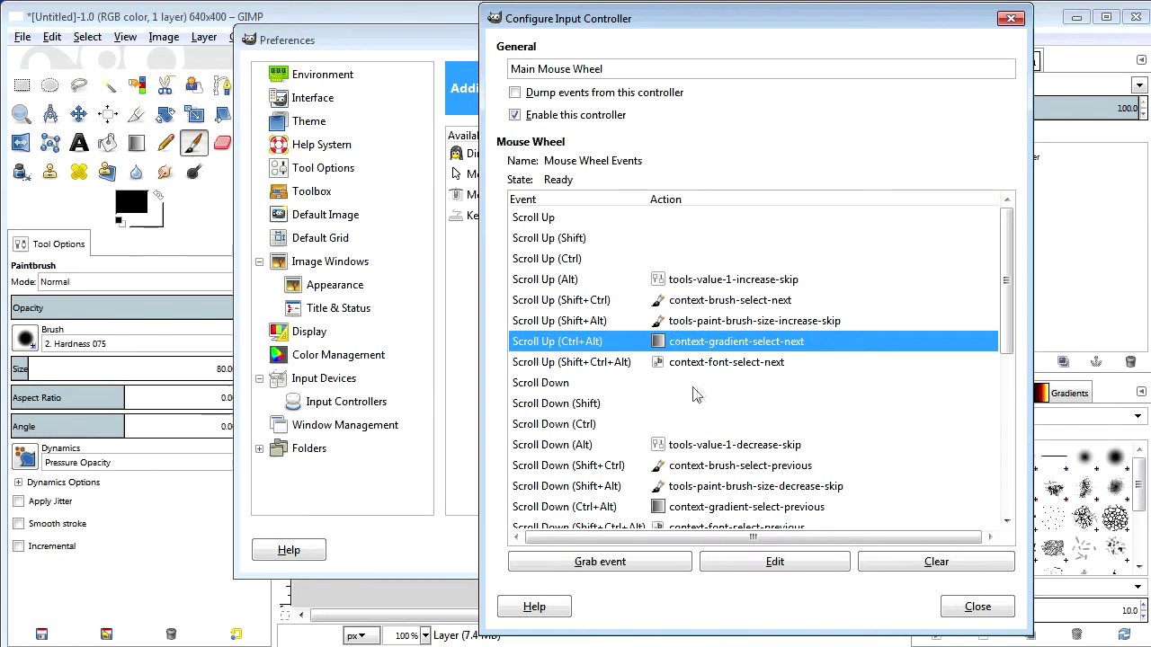
{"action": "left_click", "coordinate": [748, 564]}
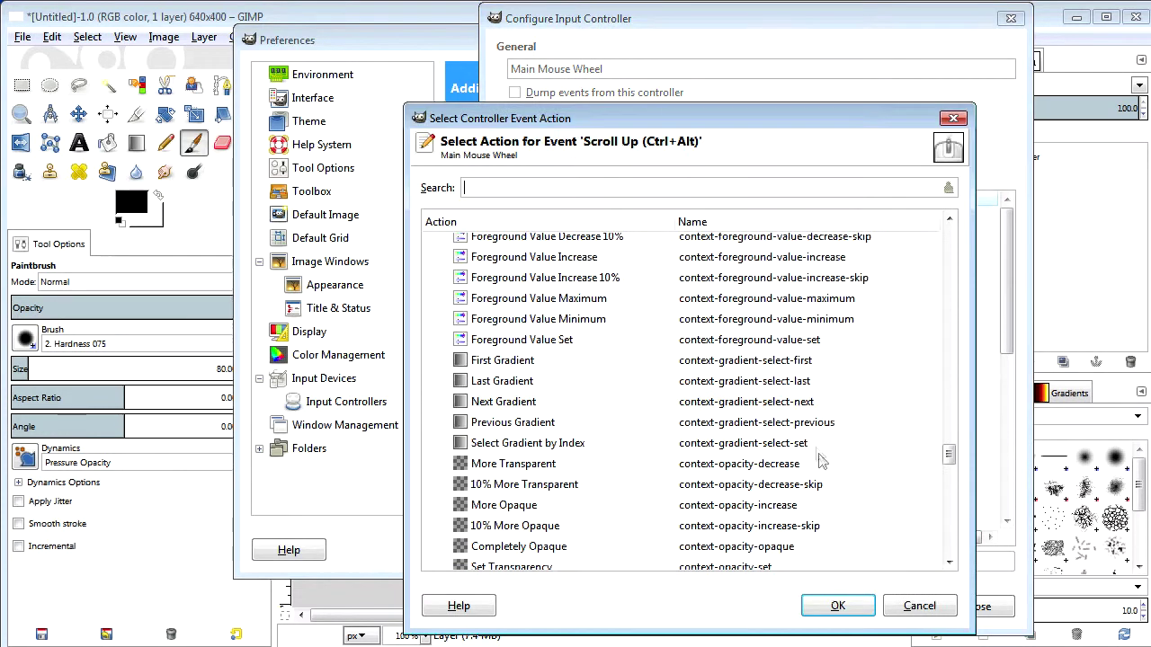
{"action": "type", "text": "con"}
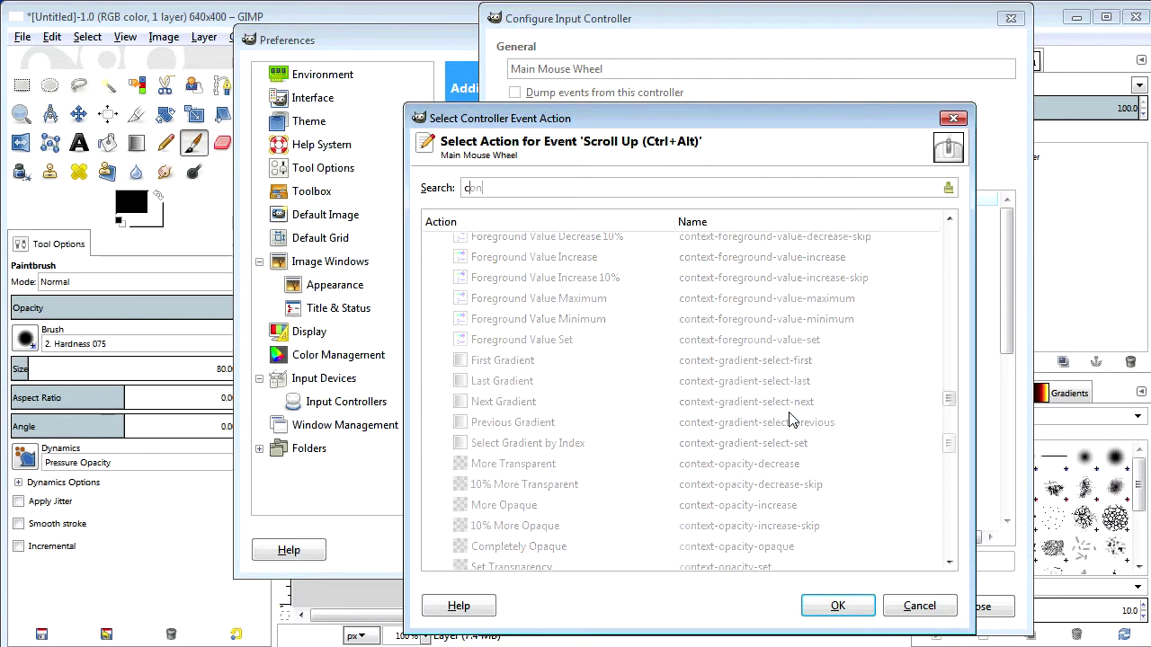
{"action": "type", "text": "text-p"}
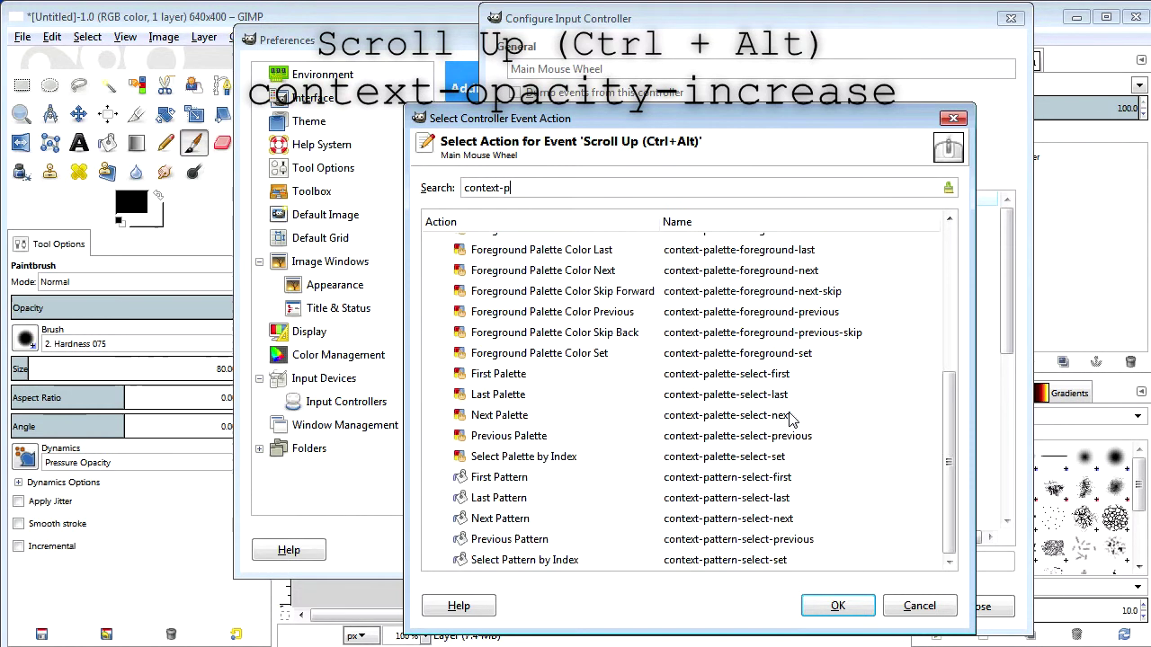
{"action": "key", "text": "BackSpace"}
{"action": "type", "text": "opa"}
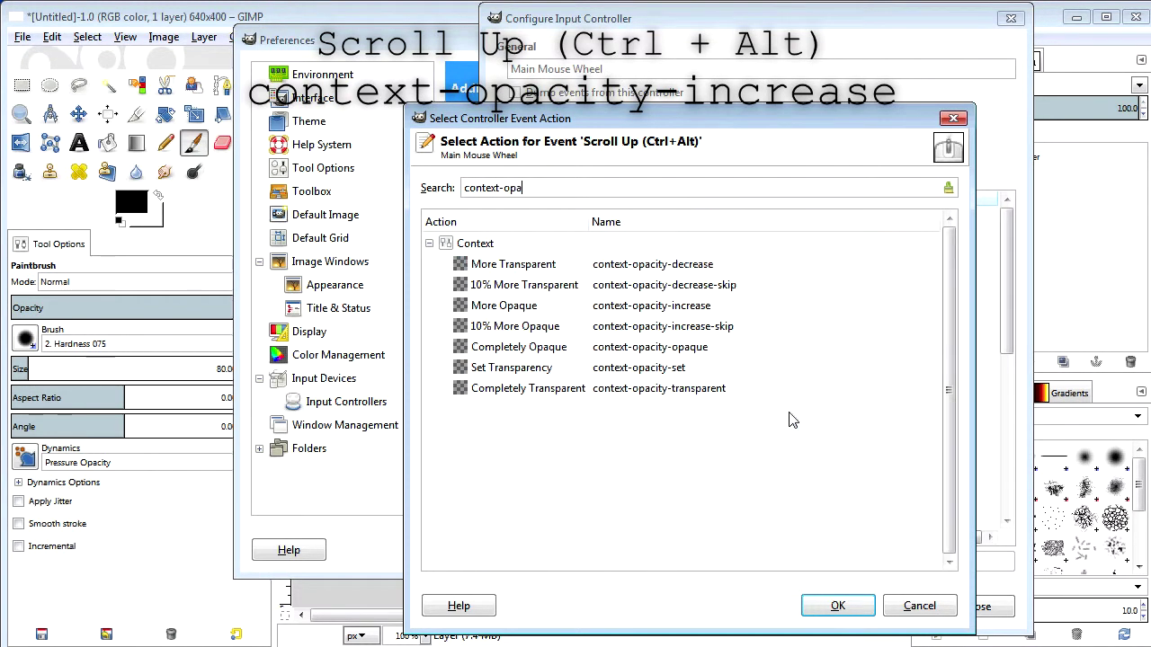
{"action": "type", "text": "city-increa"}
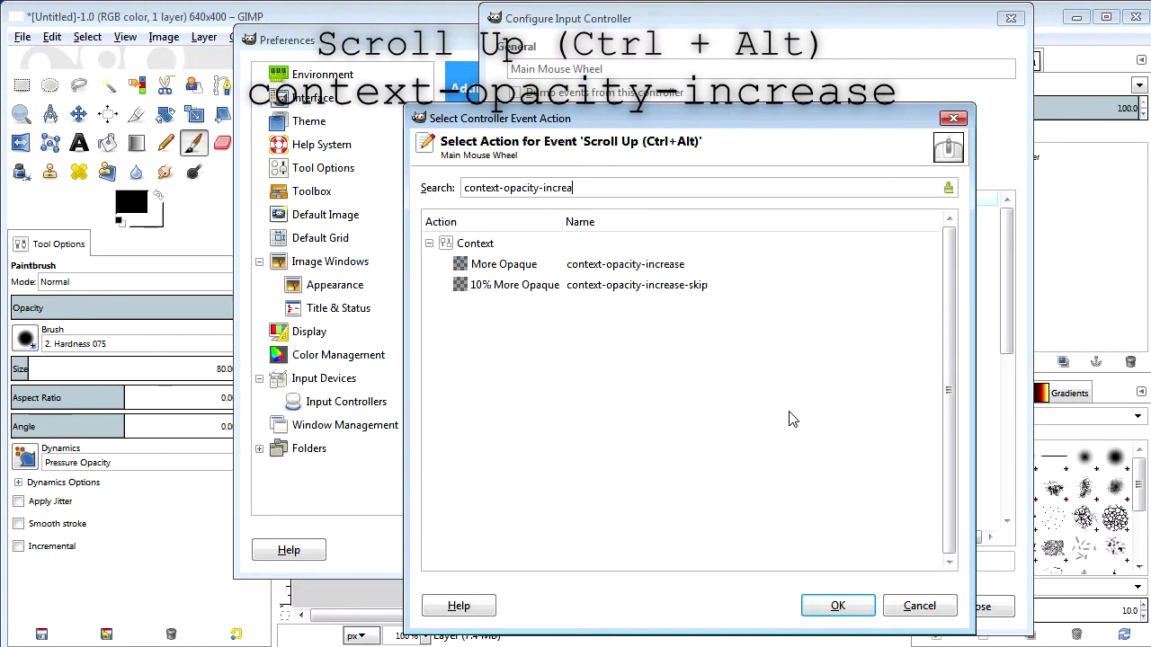
{"action": "type", "text": "se"}
{"action": "left_click", "coordinate": [653, 268]}
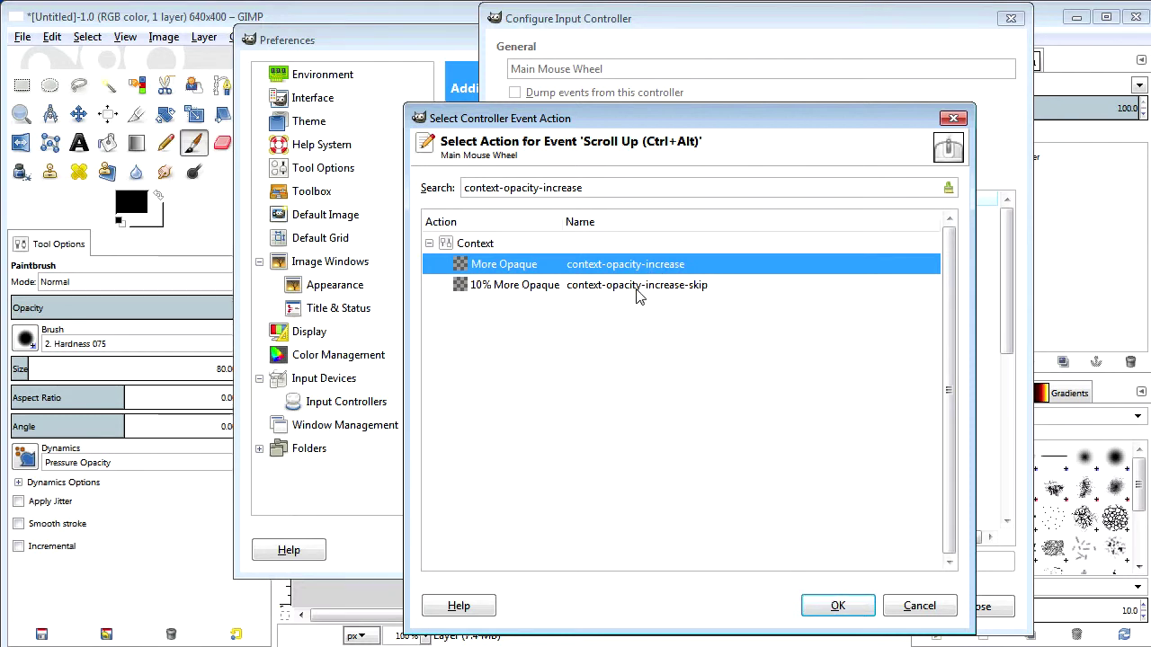
{"action": "left_click", "coordinate": [833, 607]}
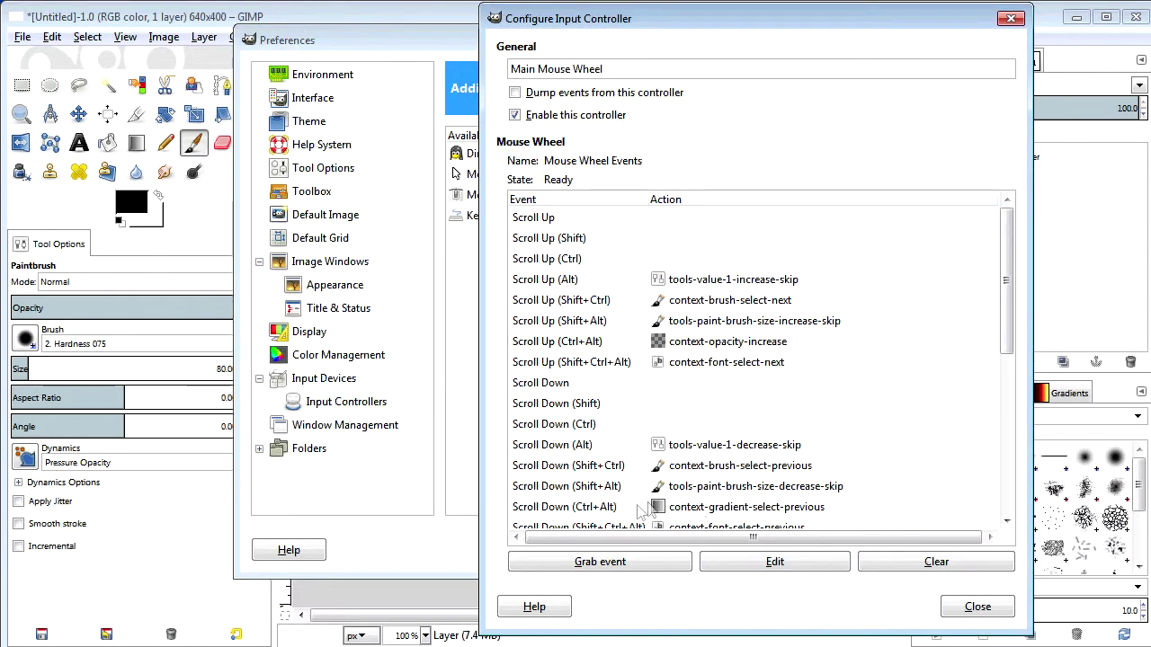
Step: Bind Scroll Down (Ctrl+Alt) to More Transparent (context-opacity-decrease), then close the controller and Preferences
{"action": "left_click", "coordinate": [691, 508]}
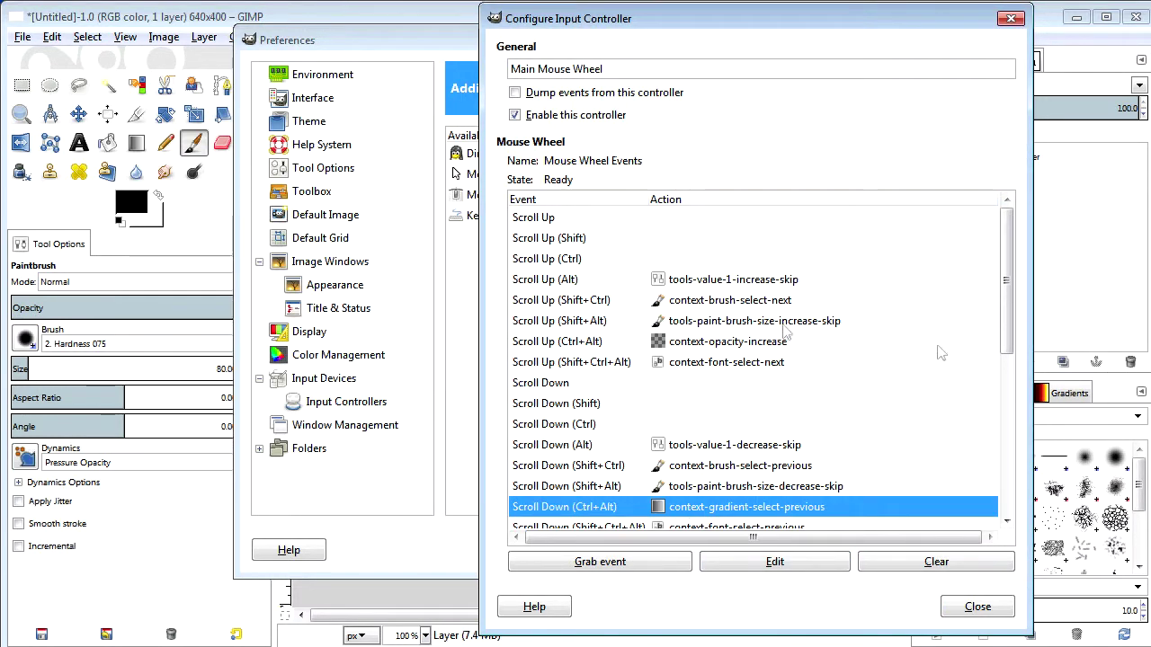
{"action": "left_click", "coordinate": [744, 569]}
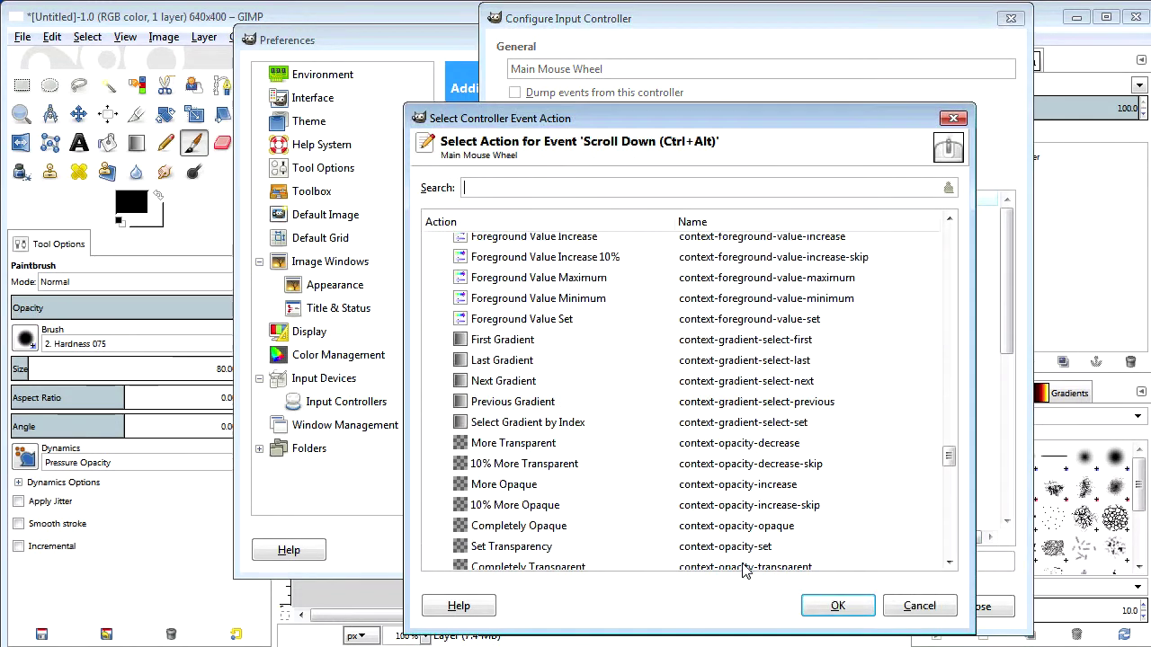
{"action": "type", "text": "conte"}
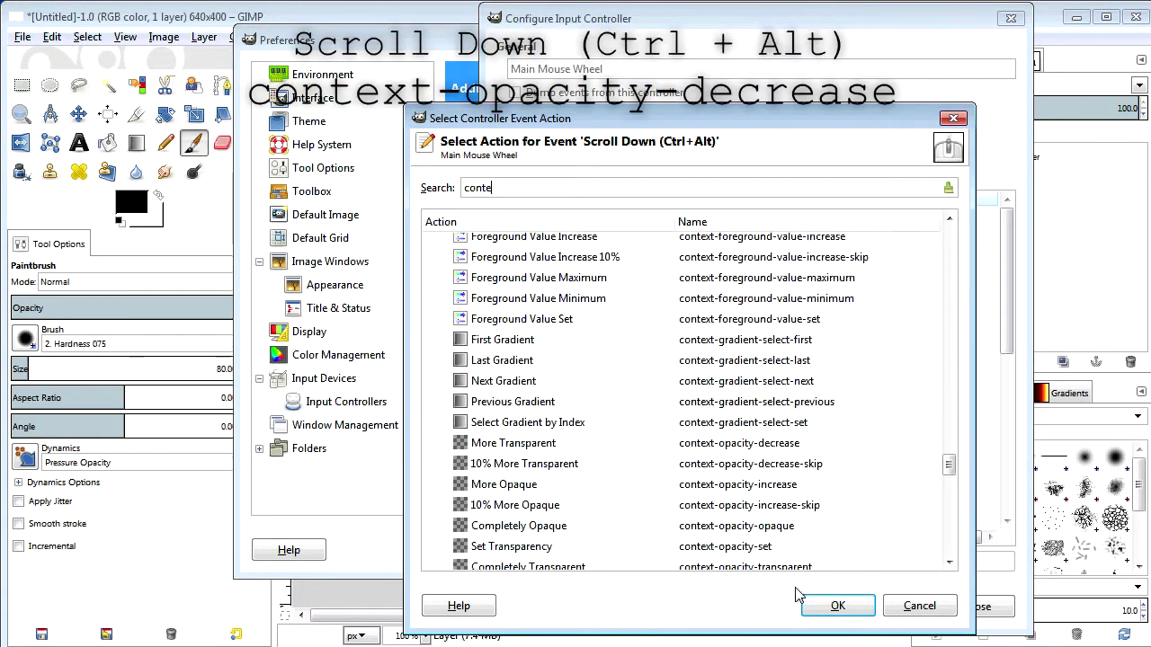
{"action": "type", "text": "xt-opacit"}
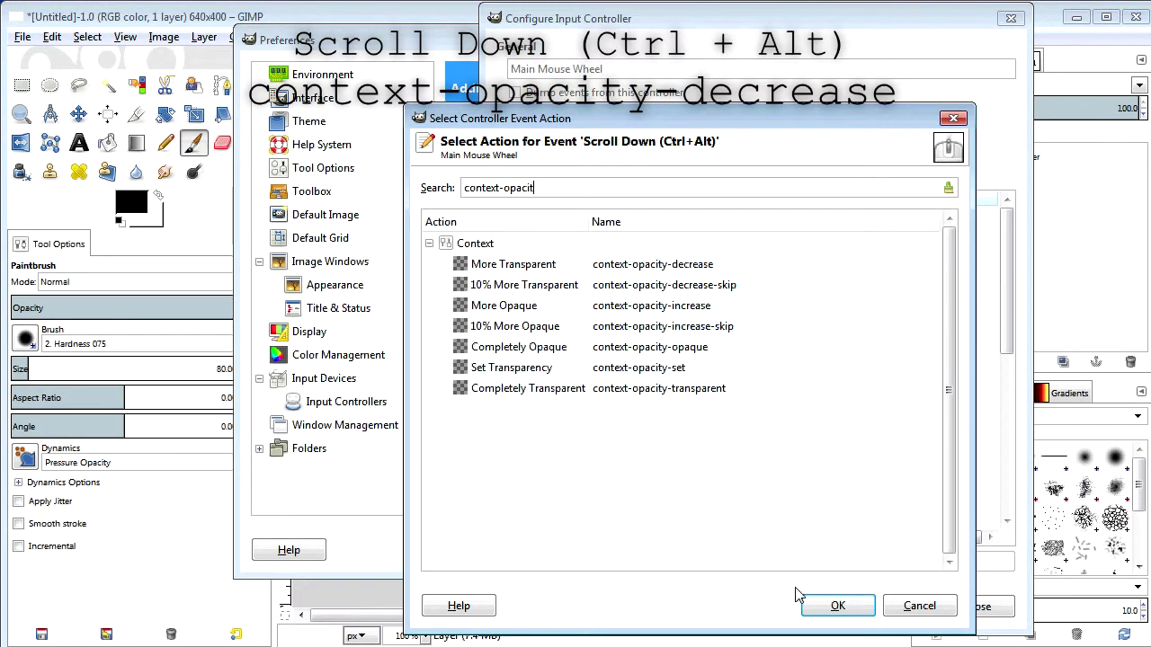
{"action": "type", "text": "y-dec"}
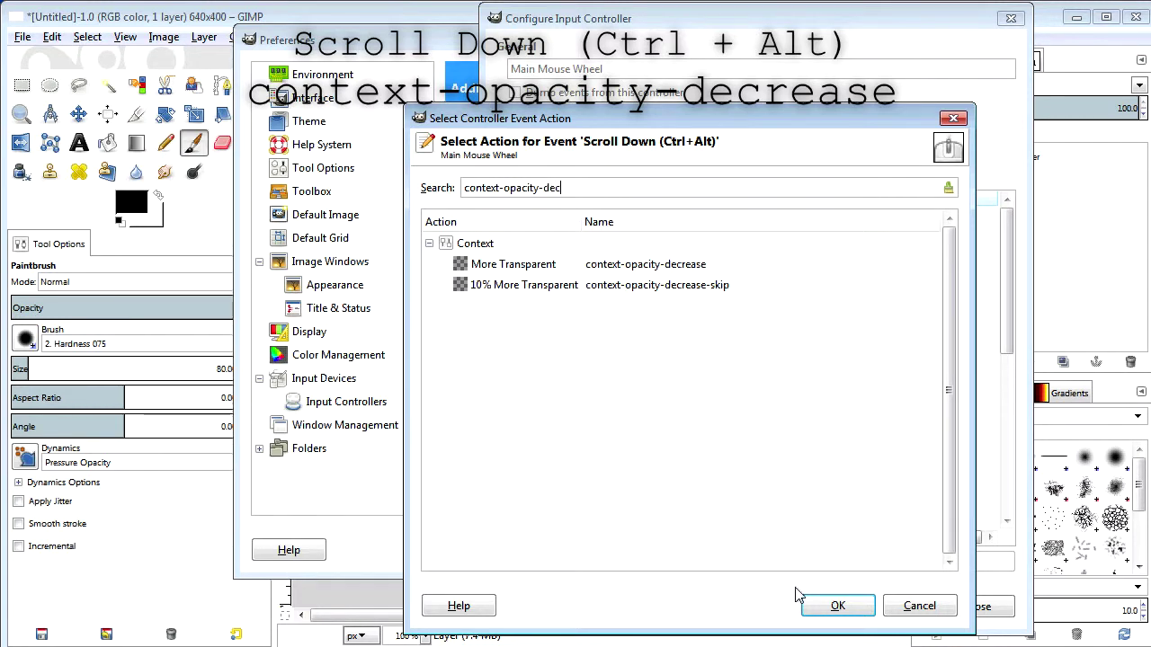
{"action": "type", "text": "rease"}
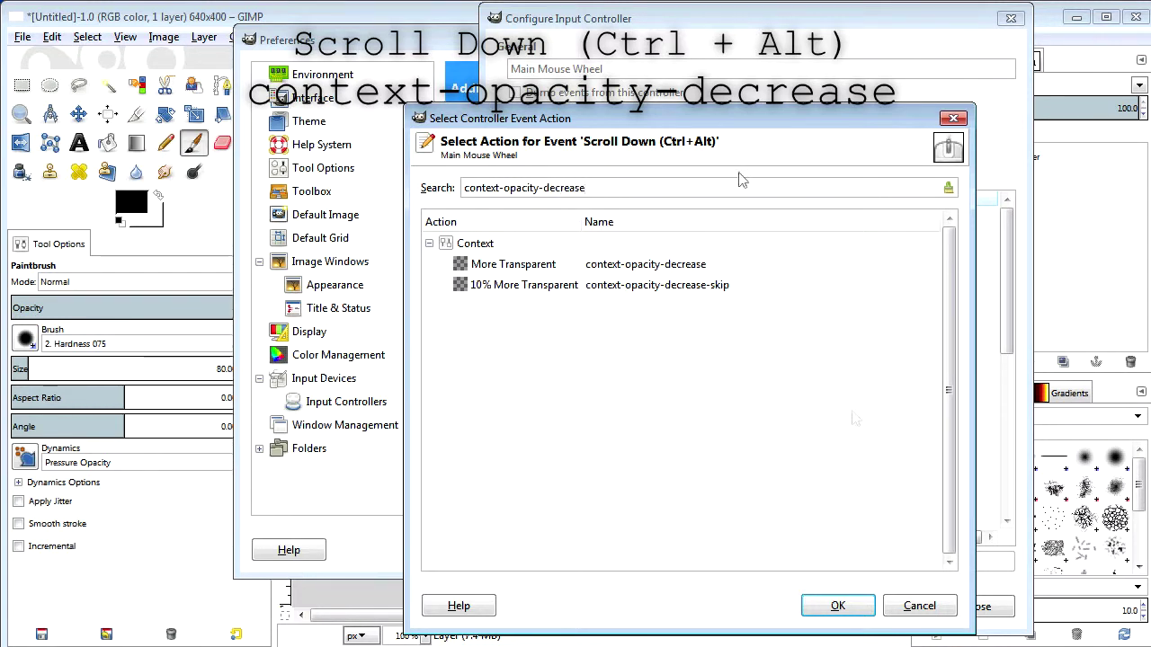
{"action": "left_click", "coordinate": [649, 268]}
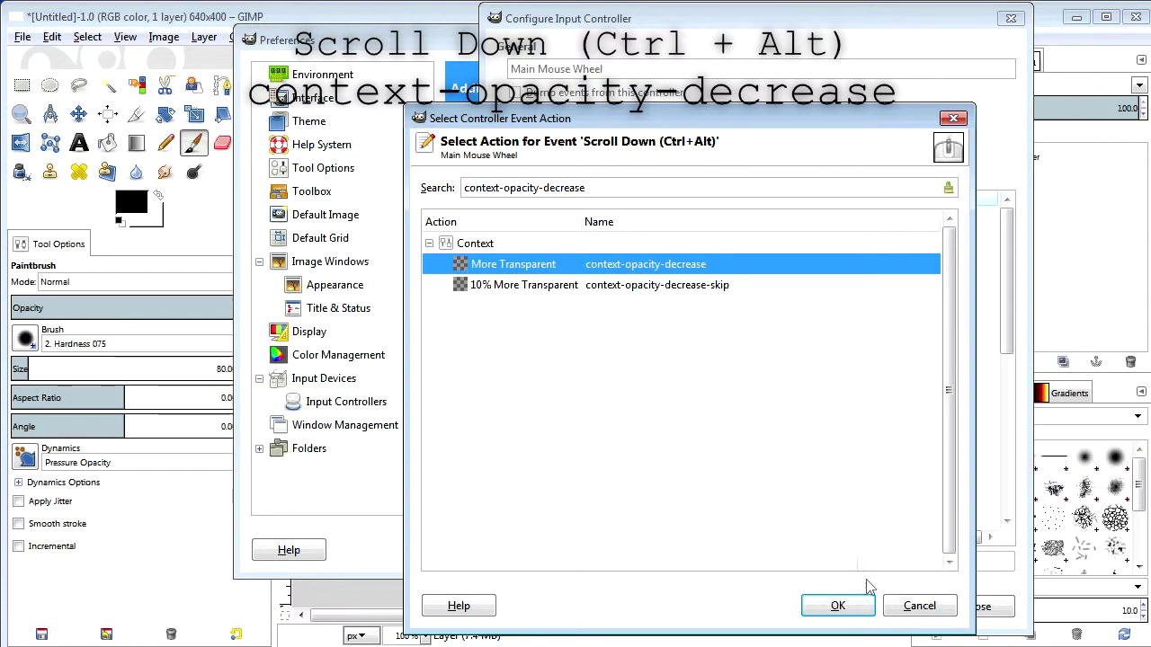
{"action": "left_click", "coordinate": [858, 609]}
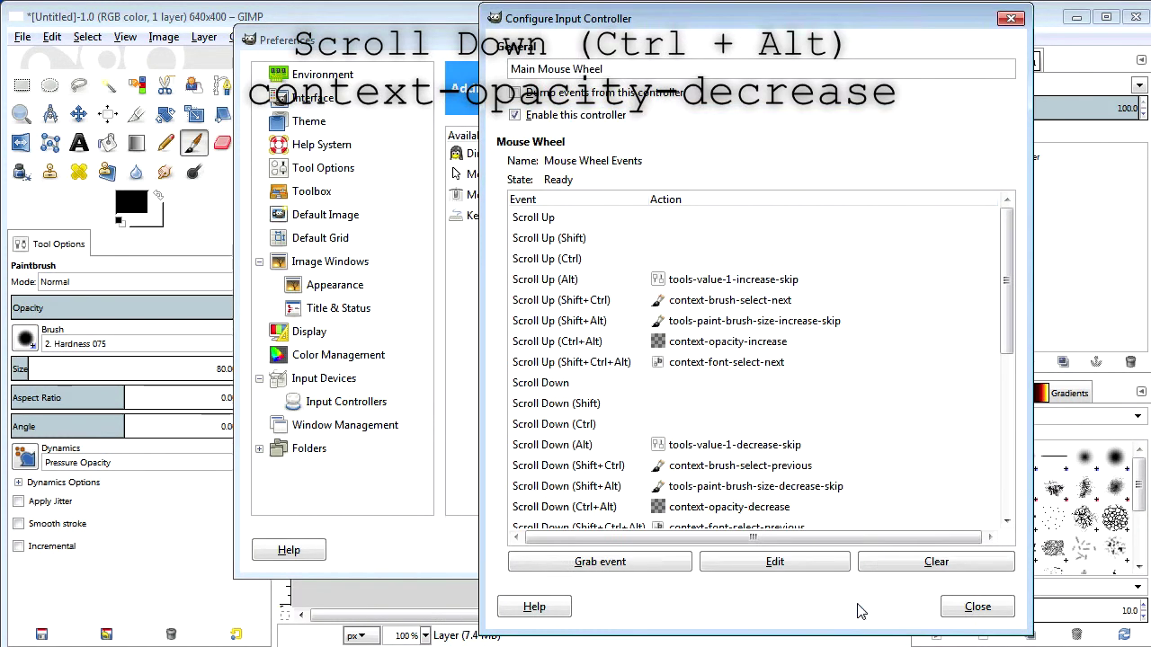
{"action": "left_click", "coordinate": [978, 611]}
{"action": "left_click", "coordinate": [675, 549]}
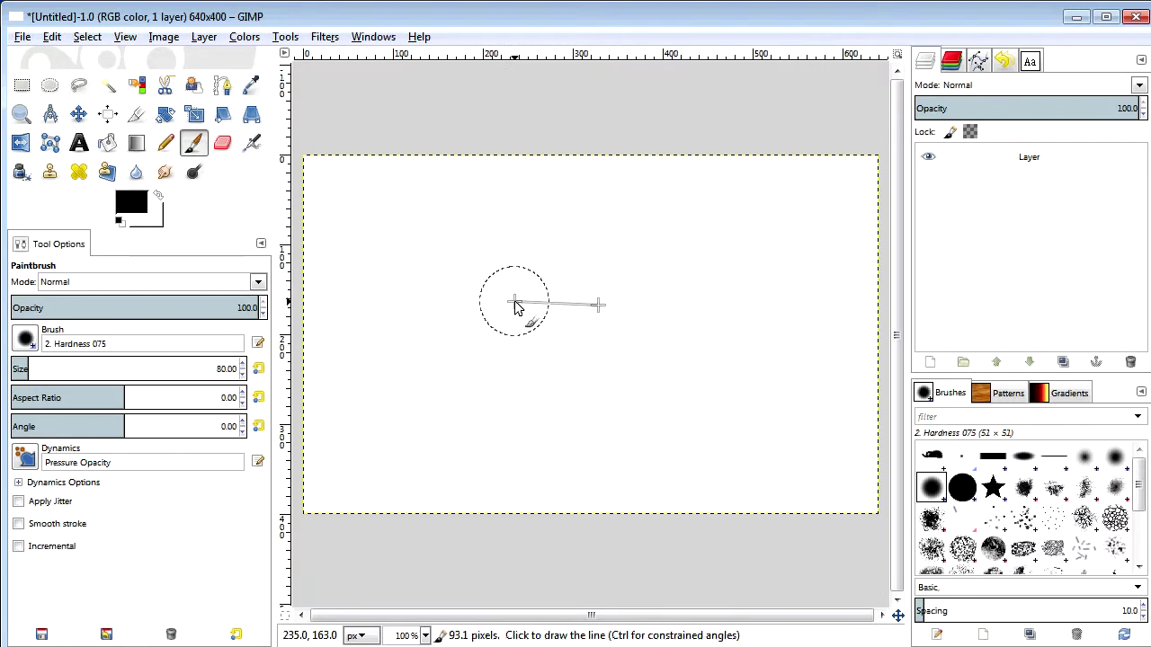
Step: Shift+Alt scroll over the canvas to bring the brush size from 80 down to 50
{"action": "scroll", "coordinate": [516, 306], "scroll_direction": "down", "scroll_amount": 3}
{"action": "scroll", "coordinate": [516, 305], "scroll_direction": "up", "scroll_amount": 3}
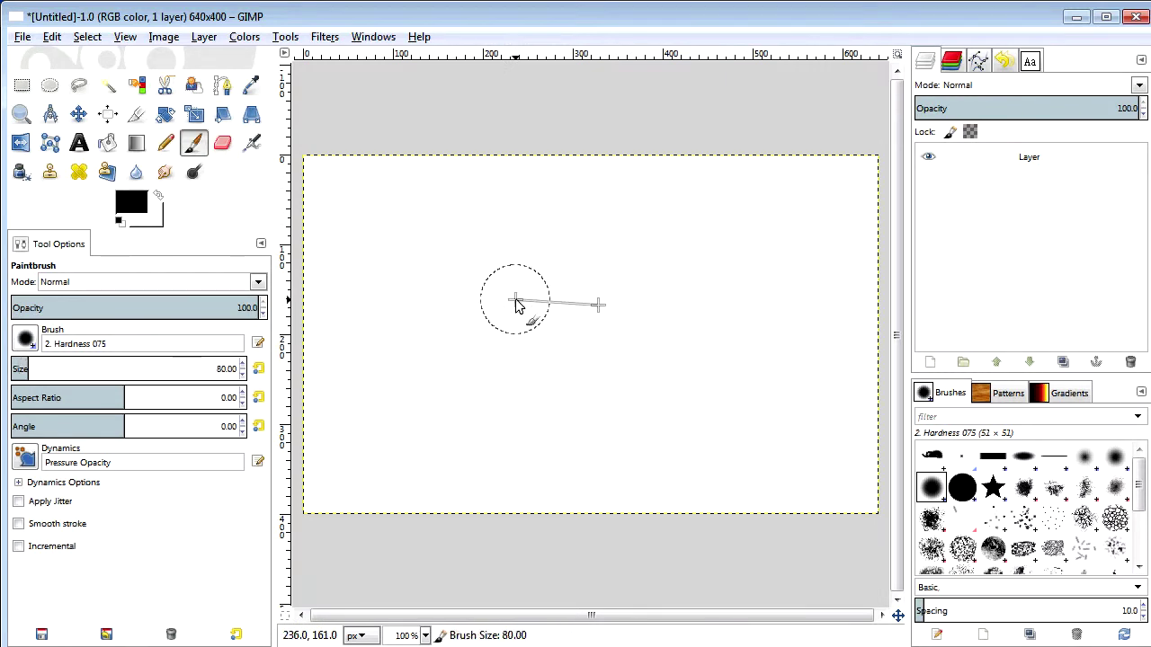
{"action": "scroll", "coordinate": [516, 306], "scroll_direction": "down", "scroll_amount": 3}
{"action": "scroll", "coordinate": [516, 305], "scroll_direction": "down", "scroll_amount": 2}
{"action": "scroll", "coordinate": [591, 330], "scroll_direction": "up", "scroll_amount": 8}
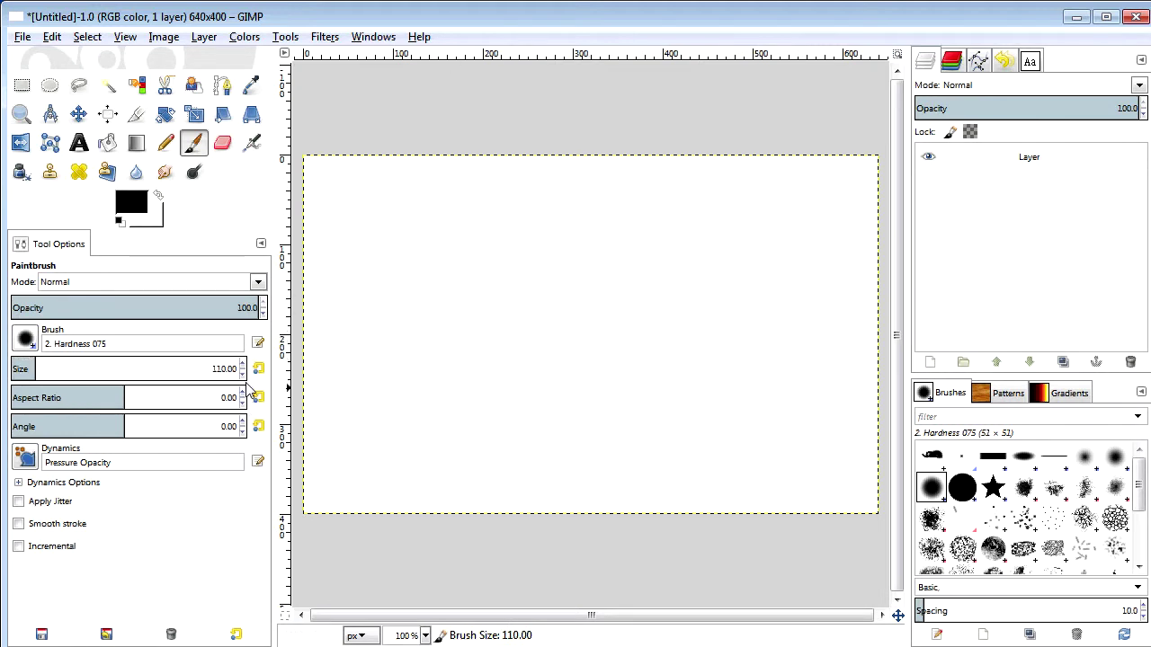
{"action": "scroll", "coordinate": [486, 340], "scroll_direction": "down", "scroll_amount": 6}
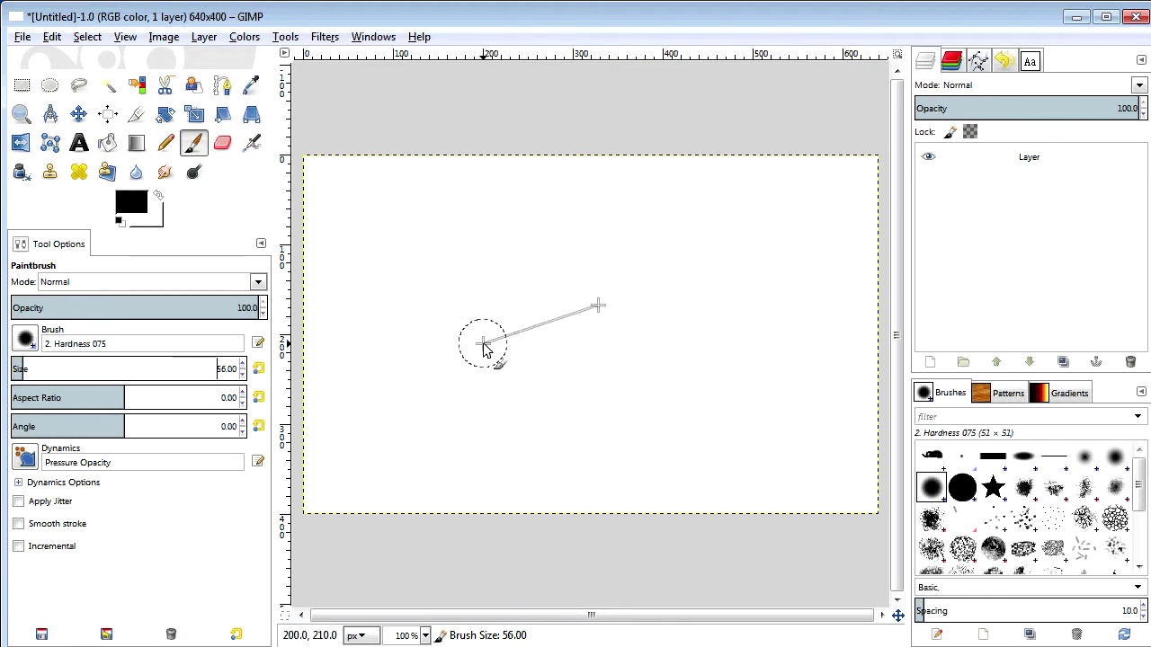
{"action": "scroll", "coordinate": [483, 346], "scroll_direction": "up", "scroll_amount": 5}
{"action": "scroll", "coordinate": [483, 349], "scroll_direction": "down", "scroll_amount": 3}
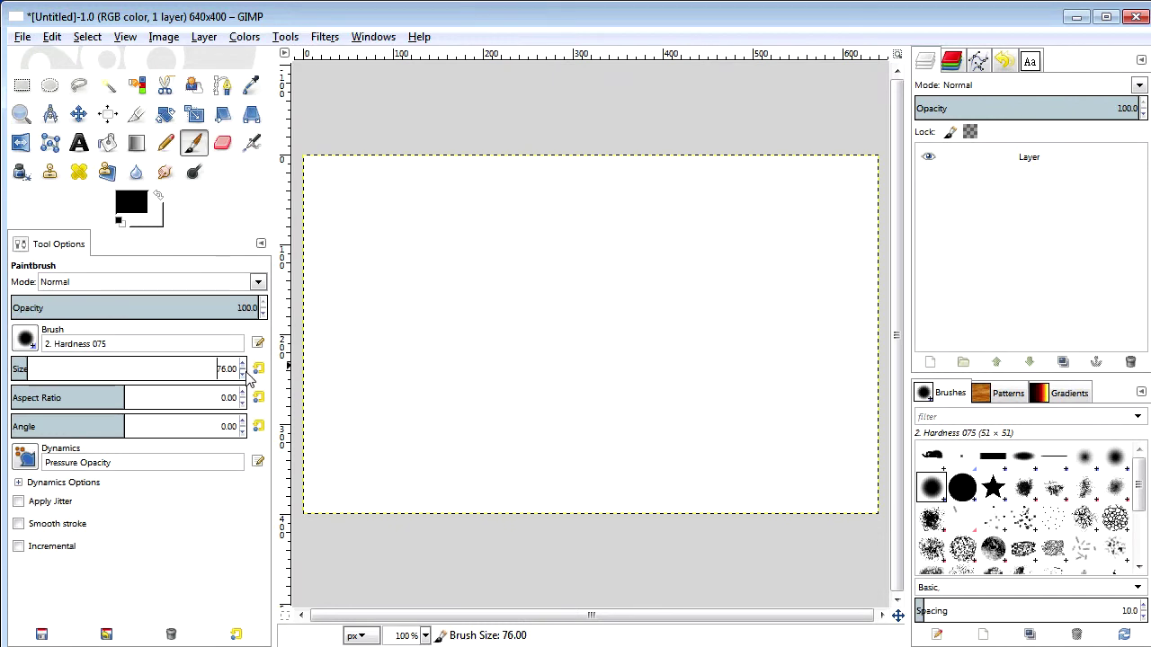
{"action": "scroll", "coordinate": [244, 373], "scroll_direction": "down", "scroll_amount": 8}
{"action": "scroll", "coordinate": [539, 354], "scroll_direction": "down", "scroll_amount": 2}
{"action": "scroll", "coordinate": [521, 310], "scroll_direction": "down", "scroll_amount": 5}
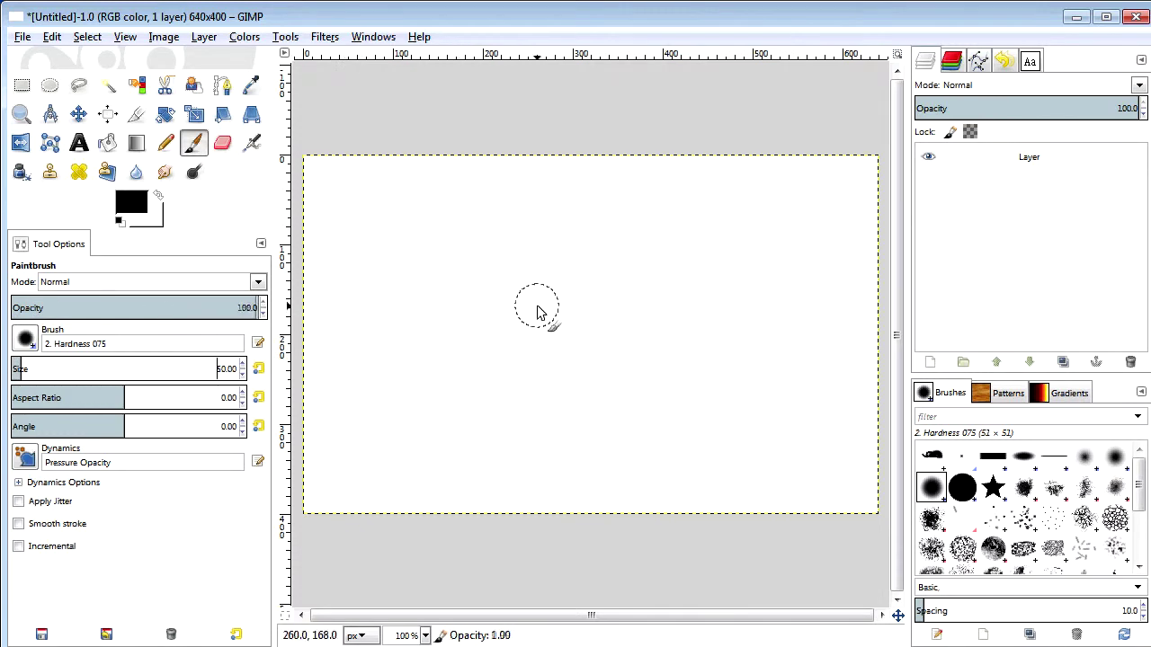
{"action": "scroll", "coordinate": [537, 312], "scroll_direction": "down", "scroll_amount": 2}
Step: Paint a black curved stroke, then a grey loop around it at lower opacity
{"action": "mouse_move", "coordinate": [488, 273]}
{"action": "left_mouse_down"}
{"action": "mouse_move", "coordinate": [531, 321]}
{"action": "mouse_move", "coordinate": [679, 323]}
{"action": "mouse_move", "coordinate": [683, 306]}
{"action": "left_mouse_up"}
{"action": "scroll", "coordinate": [683, 306], "scroll_direction": "down", "scroll_amount": 19}
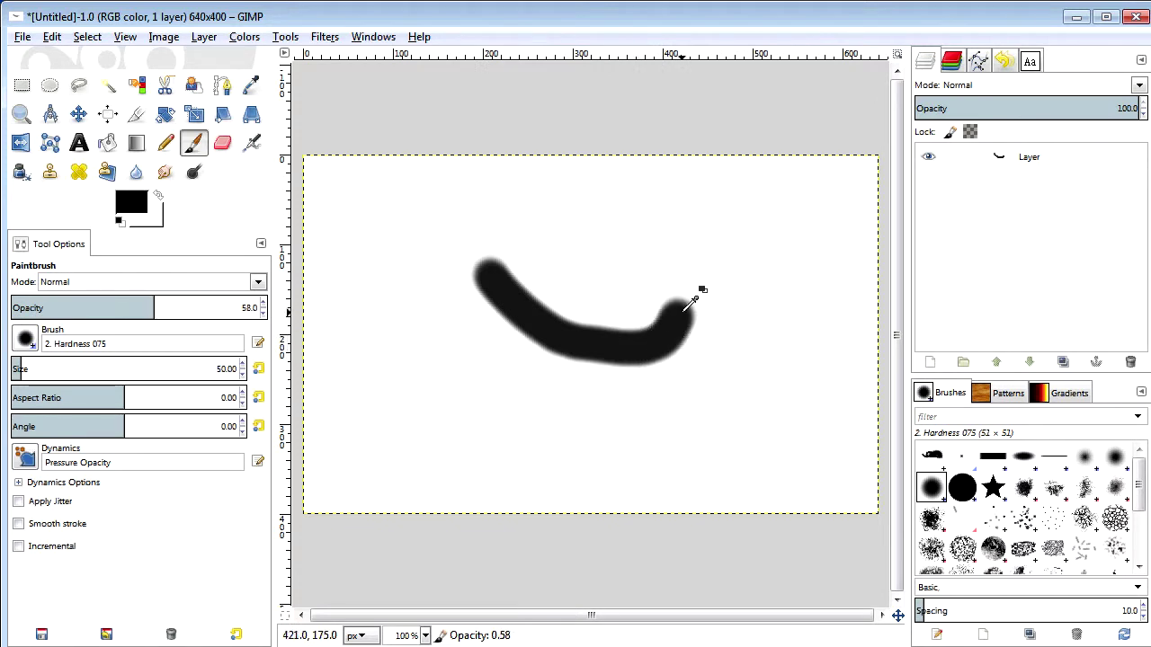
{"action": "left_click_drag", "start_coordinate": [581, 287], "coordinate": [540, 358]}
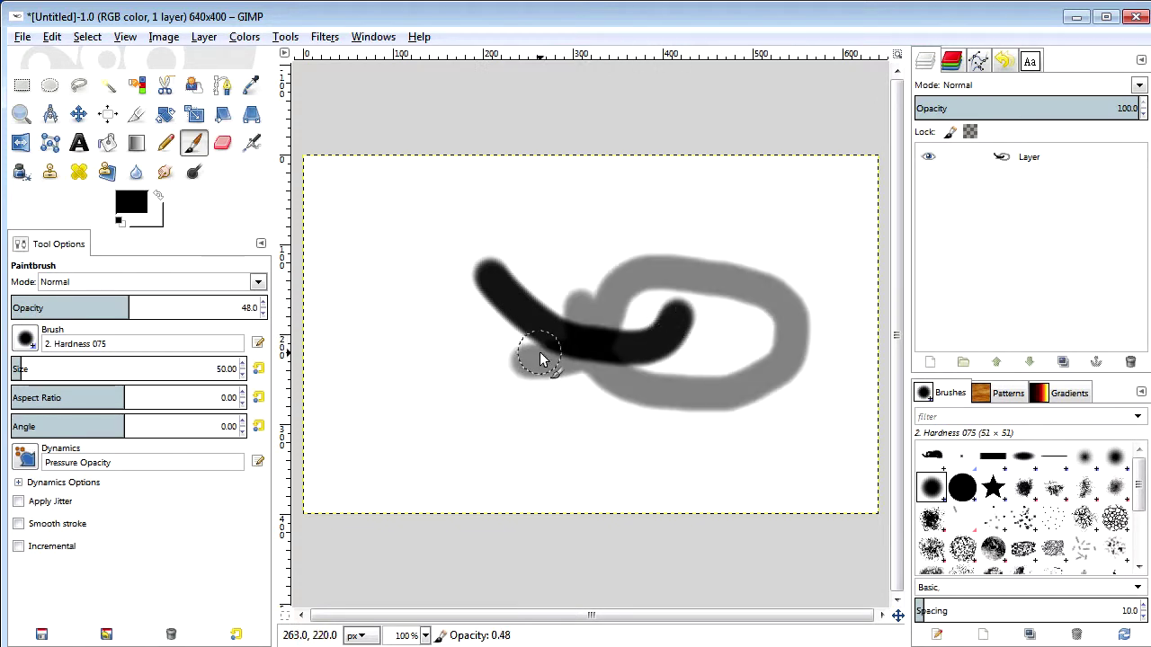
Step: Enlarge the brush to 200, paint a soft grey stroke, then cover everything black at opacity 100
{"action": "scroll", "coordinate": [539, 355], "scroll_direction": "up", "scroll_amount": 1}
{"action": "scroll", "coordinate": [539, 351], "scroll_direction": "up", "scroll_amount": 13}
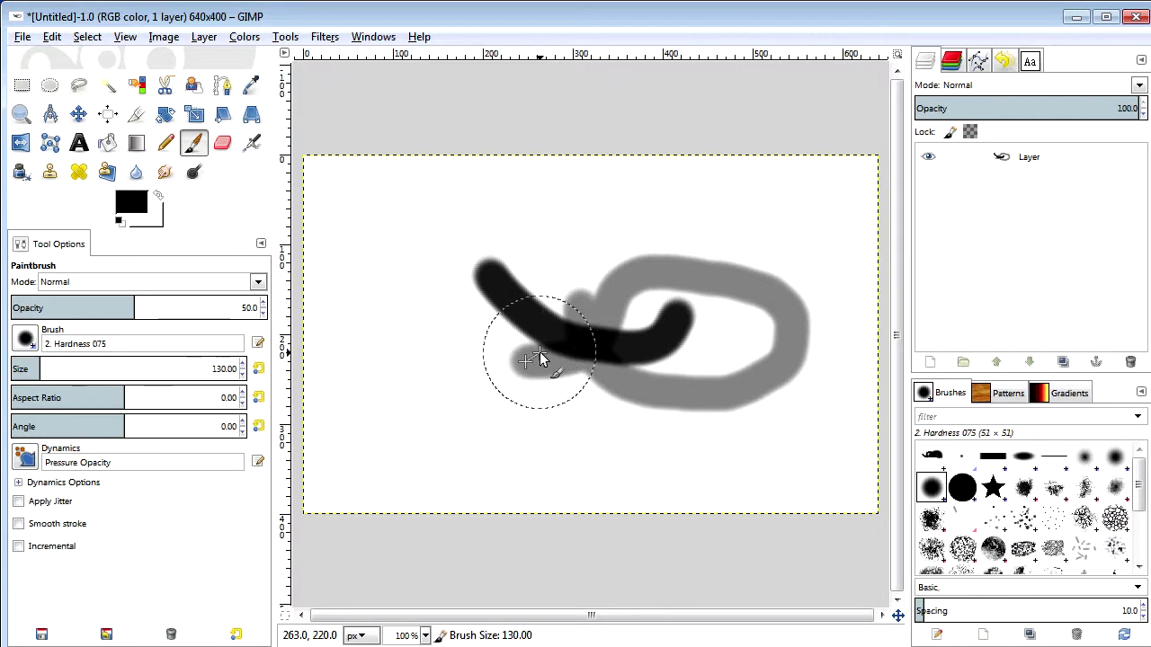
{"action": "scroll", "coordinate": [539, 351], "scroll_direction": "up", "scroll_amount": 2}
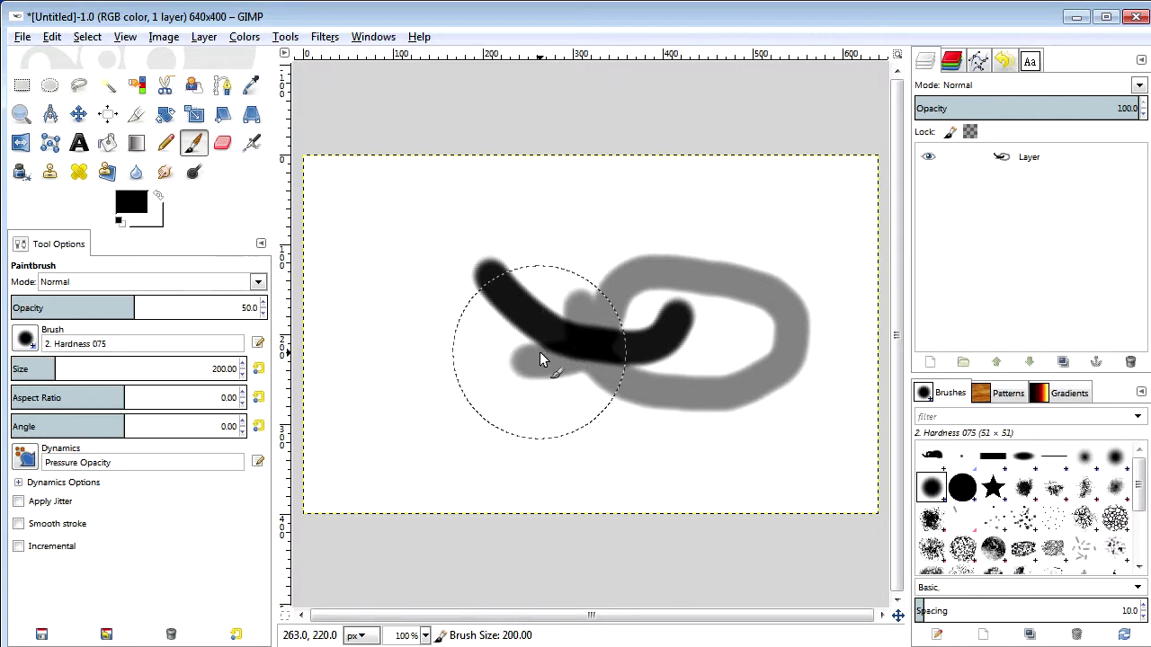
{"action": "mouse_move", "coordinate": [540, 351]}
{"action": "left_mouse_down"}
{"action": "mouse_move", "coordinate": [507, 321]}
{"action": "mouse_move", "coordinate": [657, 355]}
{"action": "mouse_move", "coordinate": [715, 326]}
{"action": "mouse_move", "coordinate": [566, 278]}
{"action": "mouse_move", "coordinate": [474, 308]}
{"action": "left_mouse_up"}
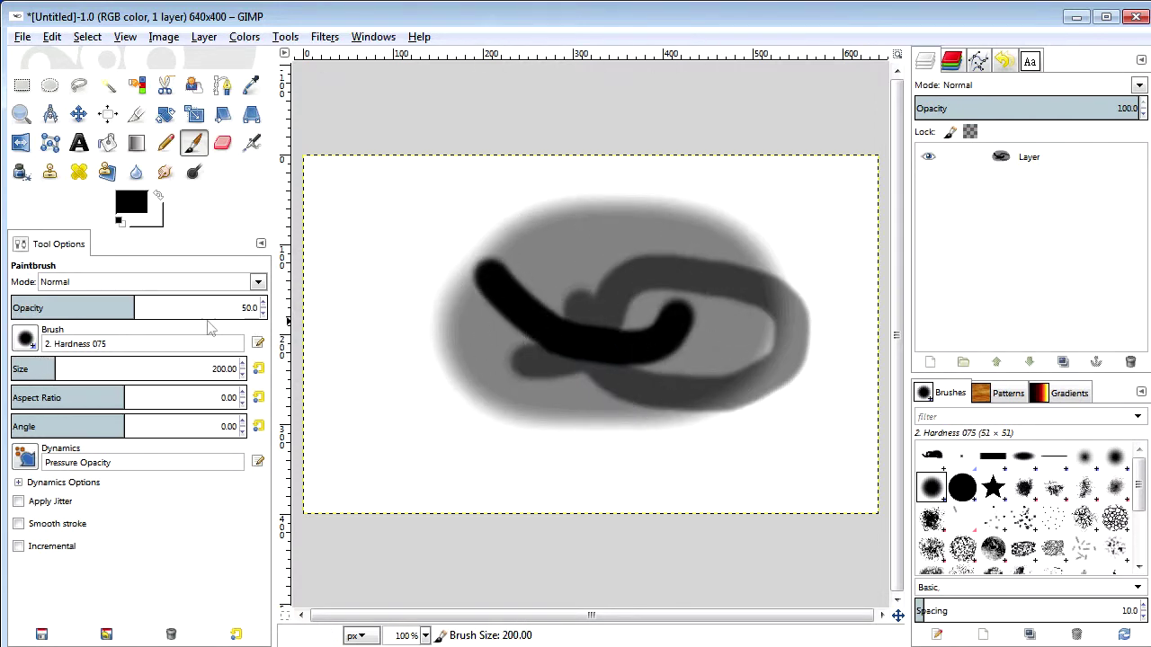
{"action": "left_click_drag", "start_coordinate": [212, 311], "coordinate": [264, 309]}
{"action": "mouse_move", "coordinate": [475, 250]}
{"action": "left_mouse_down"}
{"action": "mouse_move", "coordinate": [475, 293]}
{"action": "mouse_move", "coordinate": [736, 366]}
{"action": "mouse_move", "coordinate": [541, 401]}
{"action": "mouse_move", "coordinate": [465, 283]}
{"action": "mouse_move", "coordinate": [685, 271]}
{"action": "mouse_move", "coordinate": [638, 345]}
{"action": "left_mouse_up"}
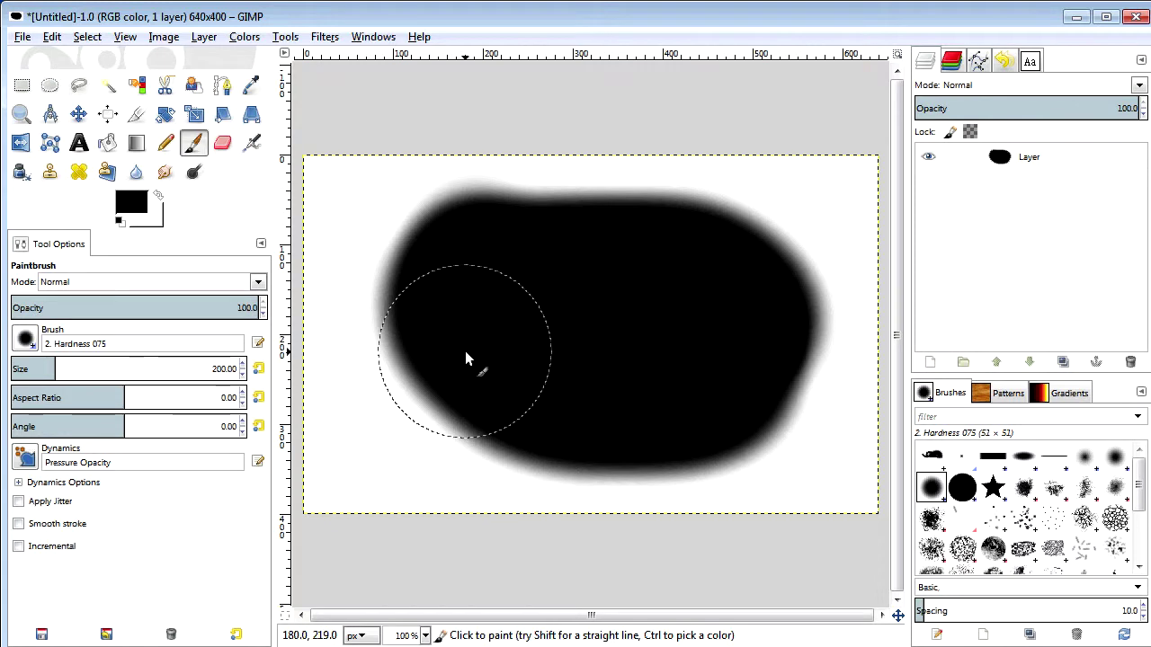
Step: Step through brushes with comma and period, past 2. Star and 2. Hardness 050, to 2. Hardness 025
{"action": "key", "text": "ctrl"}
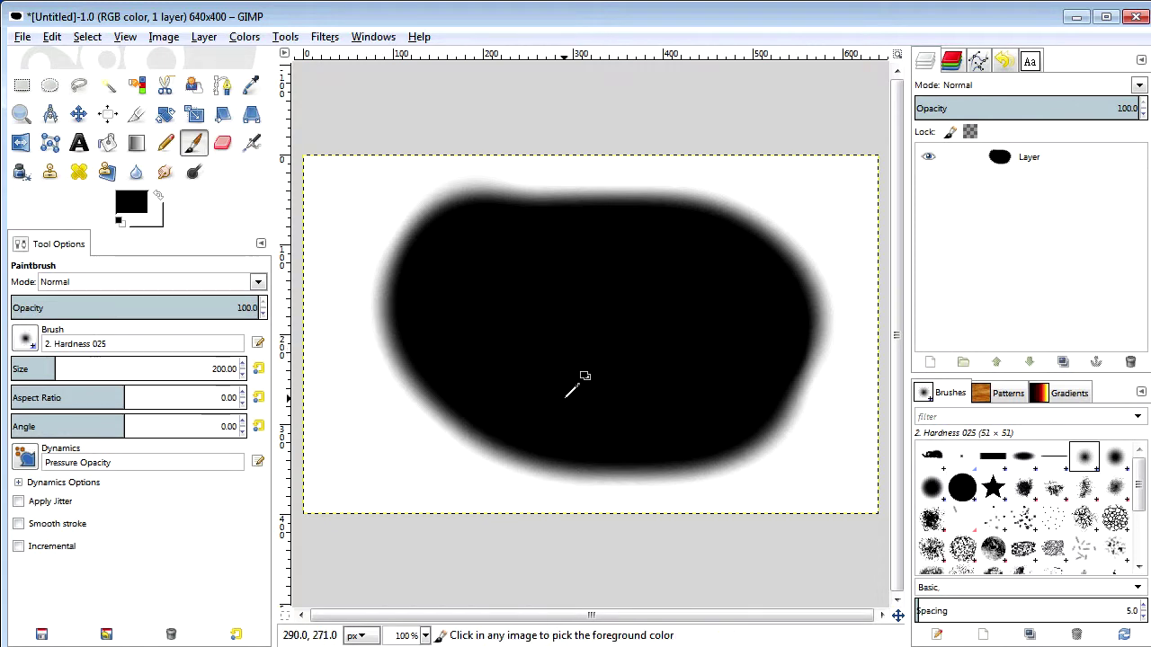
{"action": "key", "text": "comma"}
{"action": "key", "text": "comma"}
{"action": "key", "text": "period"}
{"action": "key", "text": "period"}
{"action": "key", "text": "period"}
{"action": "key", "text": "comma"}
{"action": "key", "text": "comma"}
{"action": "key", "text": "period"}
{"action": "key", "text": "period"}
{"action": "key", "text": "period"}
{"action": "key", "text": "period"}
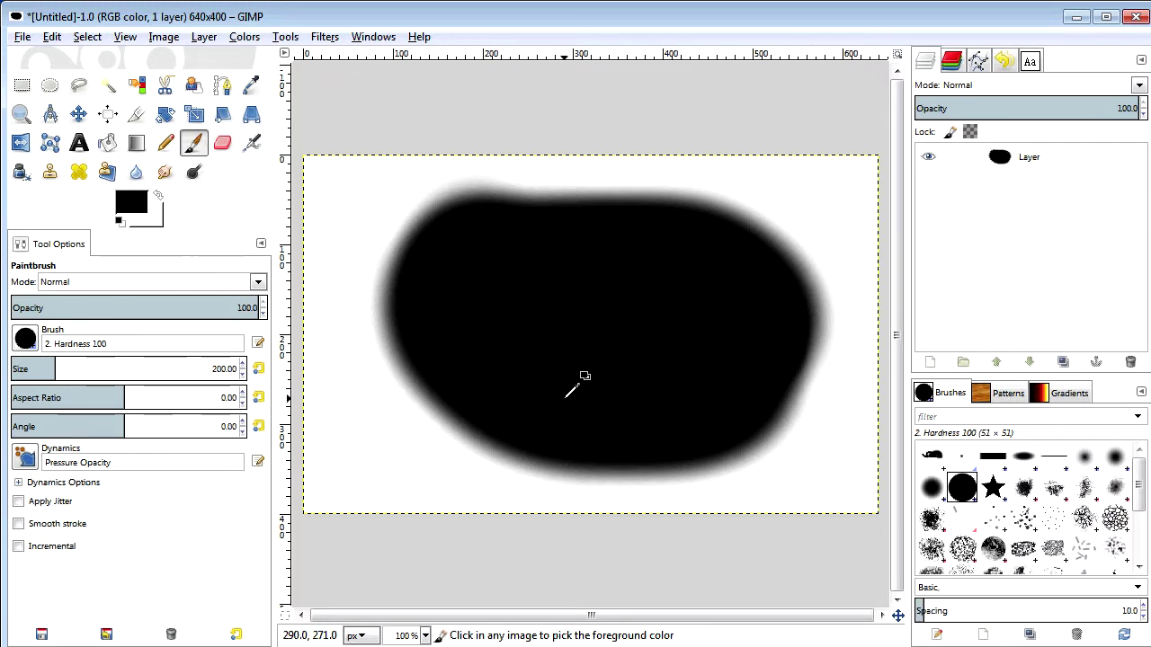
{"action": "key", "text": "comma"}
{"action": "key", "text": "comma"}
{"action": "key", "text": "comma"}
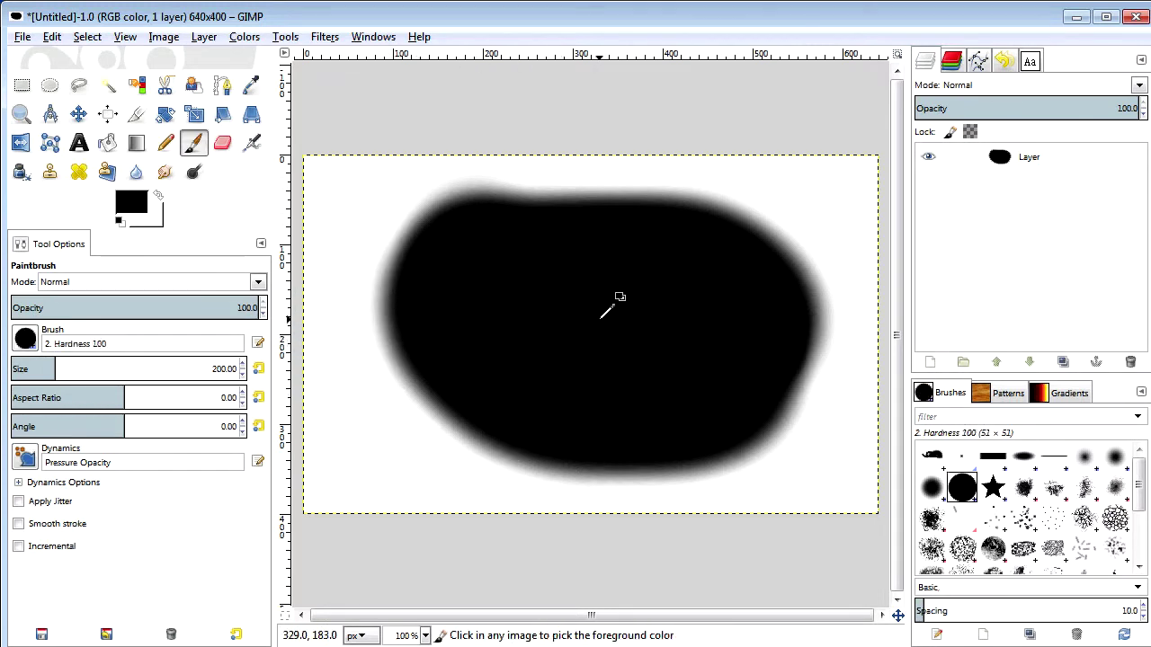
{"action": "key", "text": "comma"}
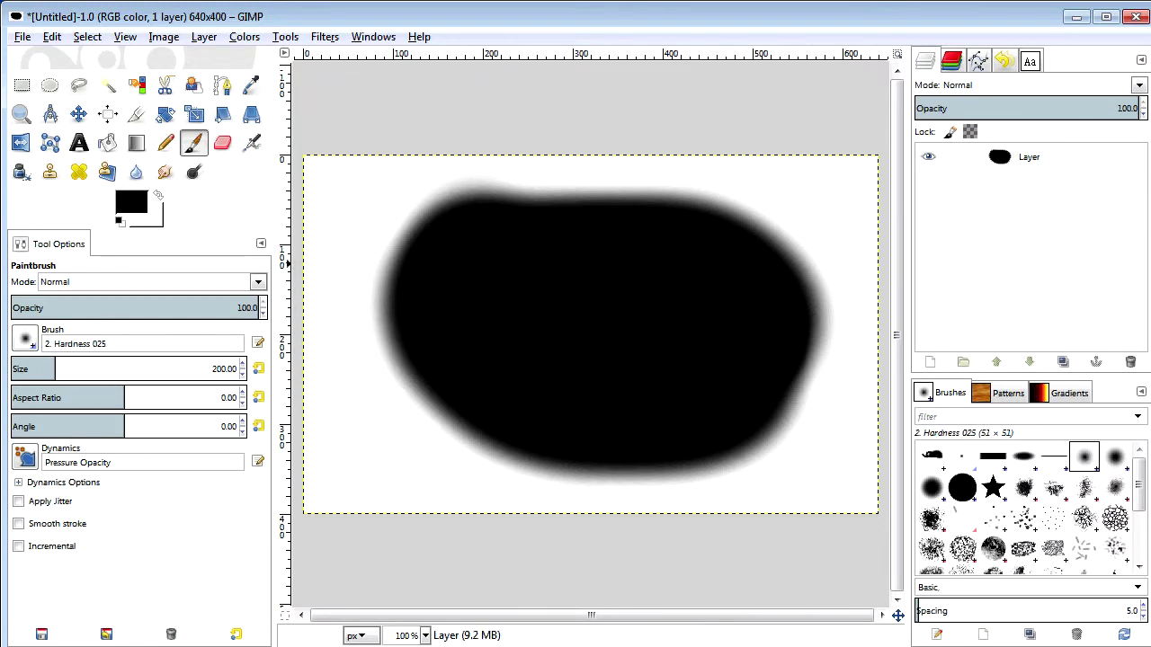